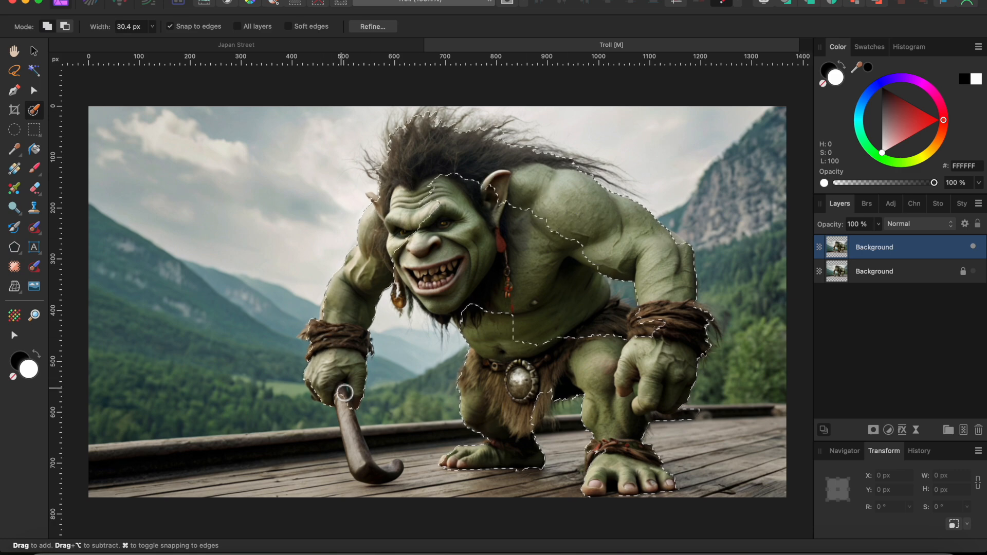
Add the troll's walking stick and the outer edge of the arm holding it to the selection
scroll(362, 455, up, 3)
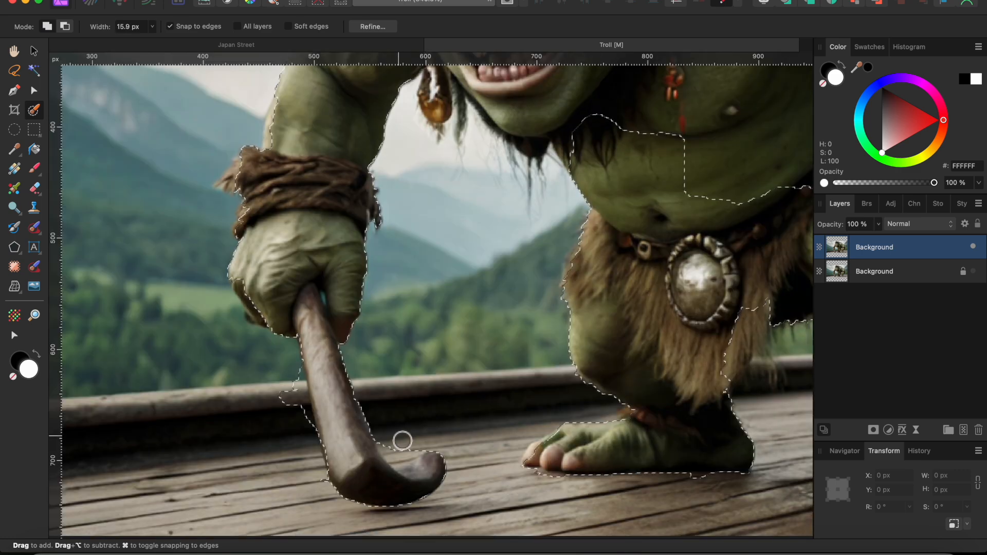
drag(311, 444, 341, 465)
scroll(244, 325, up, 5)
drag(279, 401, 275, 370)
scroll(312, 327, up, 1)
Add the troll's face, chest and torso to the selection to fill the unselected interior areas
mouse_move(427, 328)
mouse_down()
mouse_move(492, 364)
mouse_move(465, 330)
mouse_move(624, 343)
mouse_move(625, 389)
mouse_up()
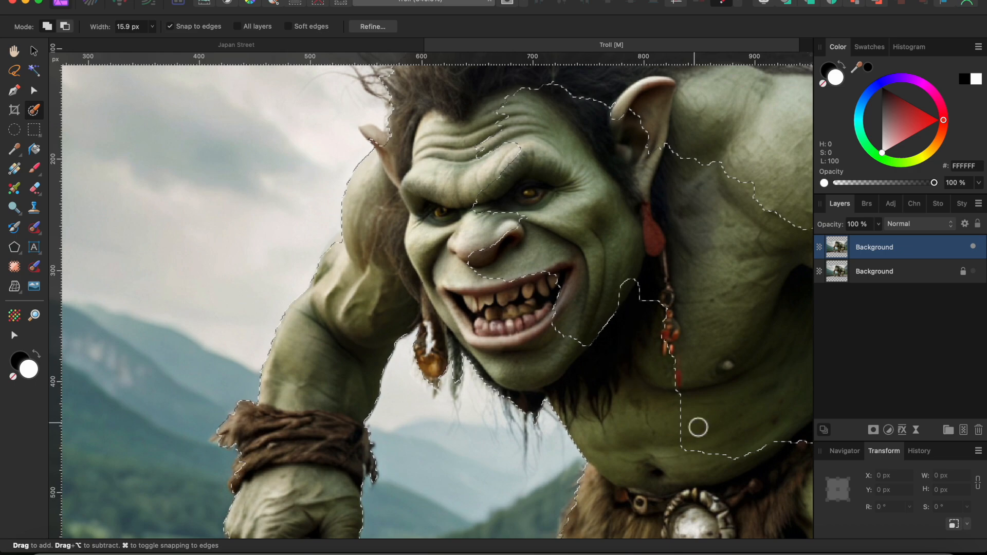
scroll(699, 428, down, 3)
drag(661, 342, 661, 358)
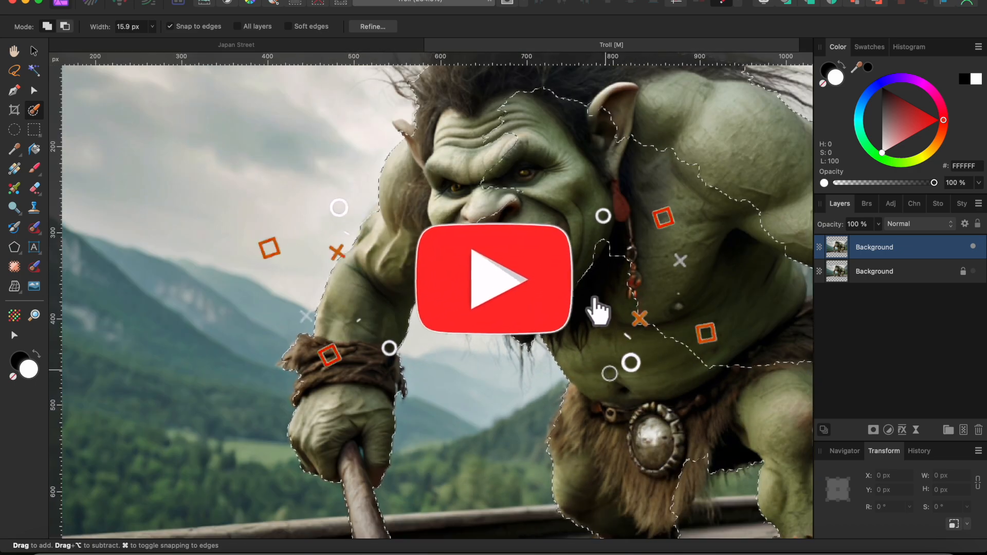
scroll(595, 299, down, 4)
mouse_move(584, 260)
mouse_down()
mouse_move(649, 258)
mouse_move(641, 317)
mouse_up()
scroll(544, 377, up, 6)
scroll(544, 376, down, 5)
scroll(736, 277, up, 5)
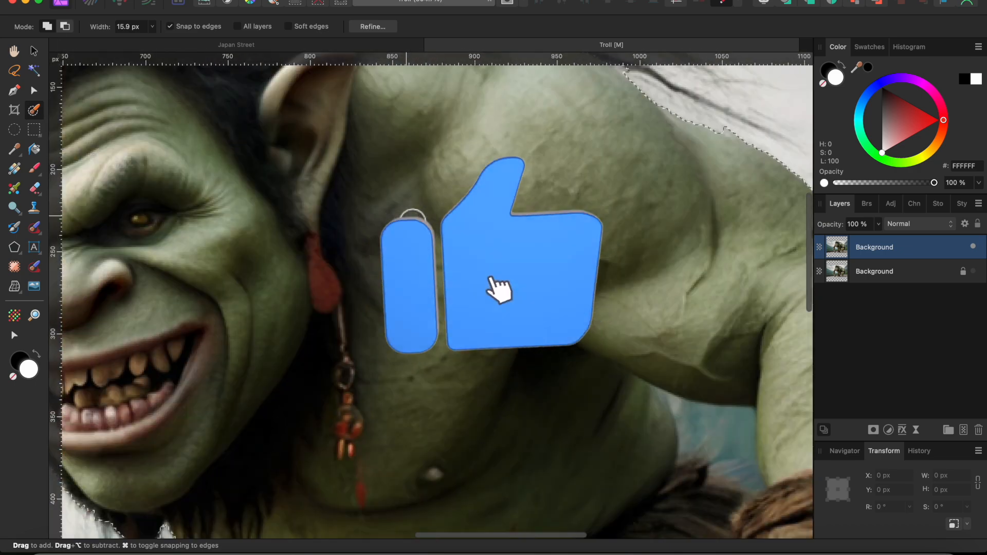
Extend the selection with a finer brush over the troll's pointed ear, the hair outline and the upper back
scroll(724, 445, down, 5)
scroll(329, 226, up, 4)
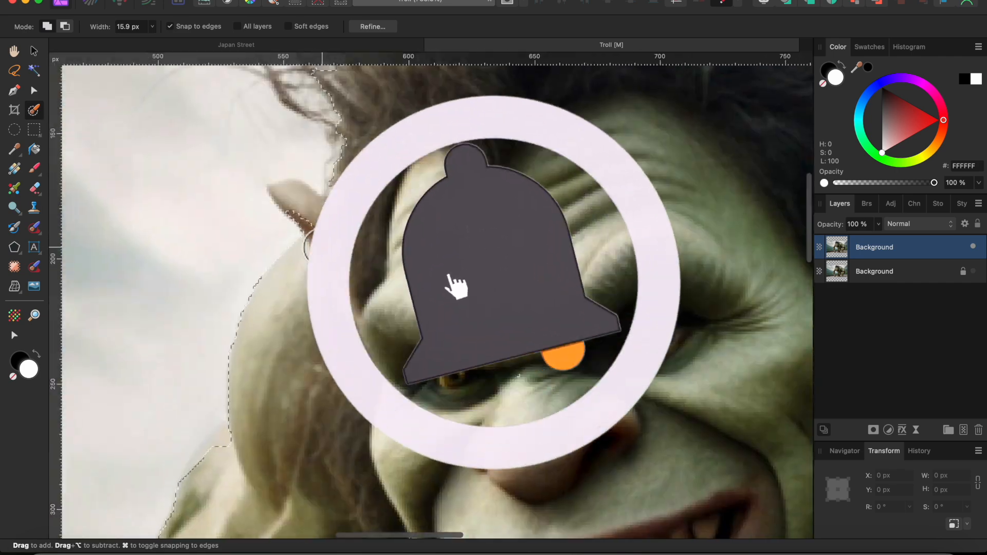
scroll(334, 232, up, 3)
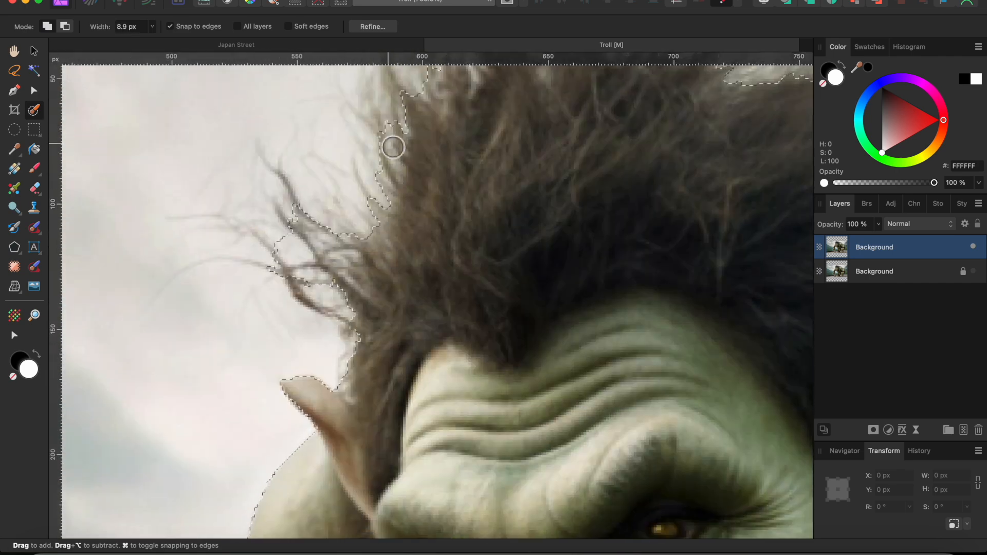
scroll(385, 183, up, 3)
scroll(547, 190, right, 10)
scroll(591, 283, right, 5)
scroll(591, 283, down, 2)
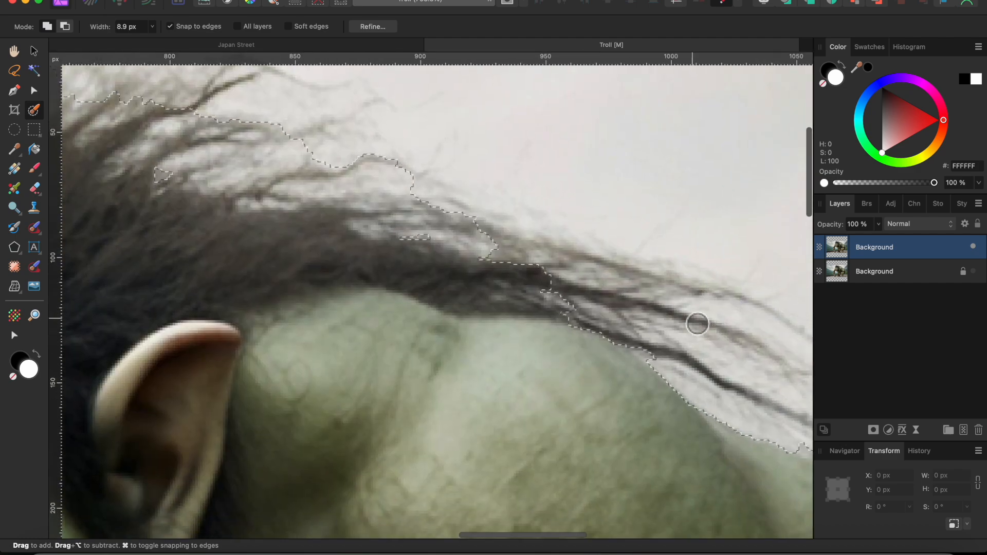
scroll(692, 381, down, 3)
scroll(617, 361, down, 3)
scroll(617, 361, down, 1)
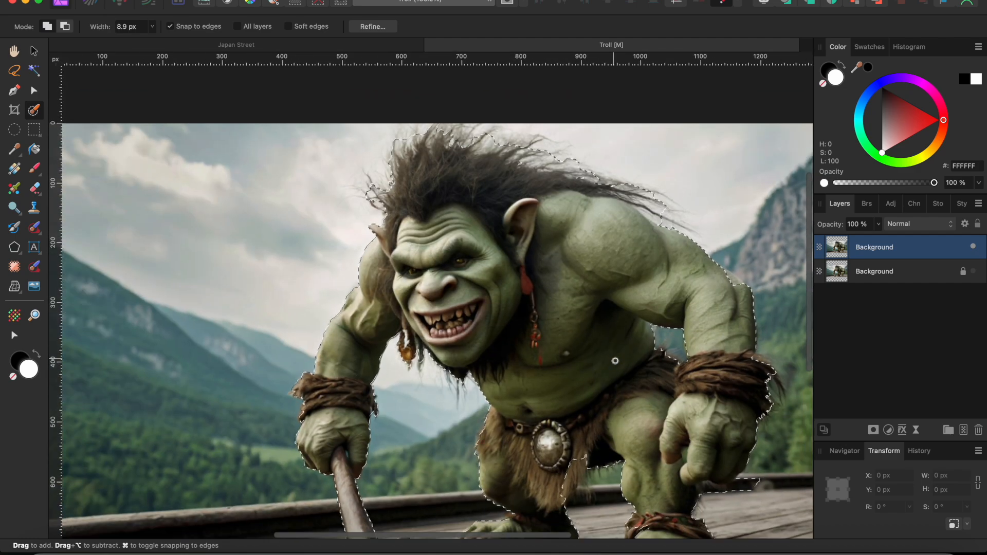
scroll(619, 401, down, 3)
mouse_move(622, 435)
mouse_down()
mouse_move(624, 414)
mouse_move(606, 437)
mouse_up()
Start refining the selection and paint matte over the loincloth fur and the gap between the legs
click(374, 26)
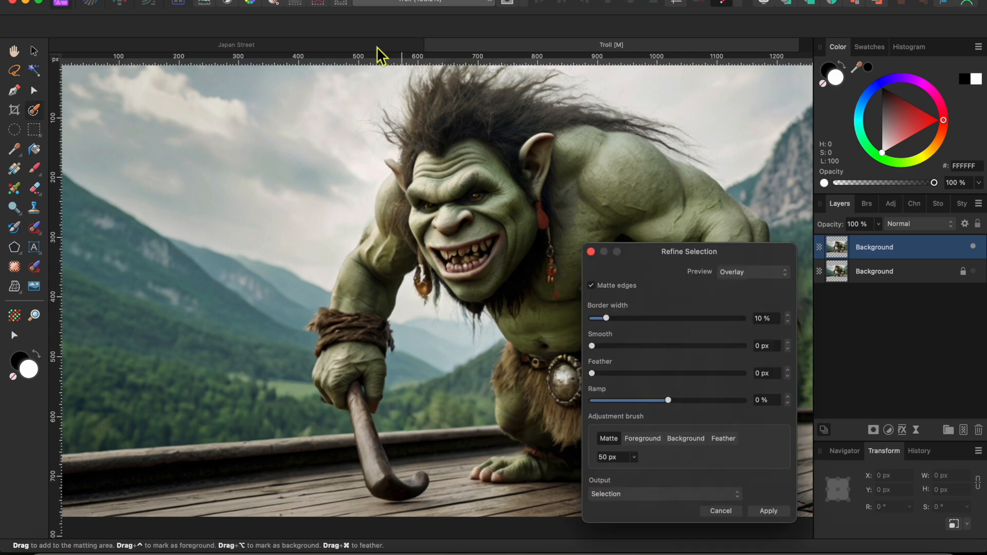
scroll(369, 347, up, 5)
scroll(369, 347, down, 5)
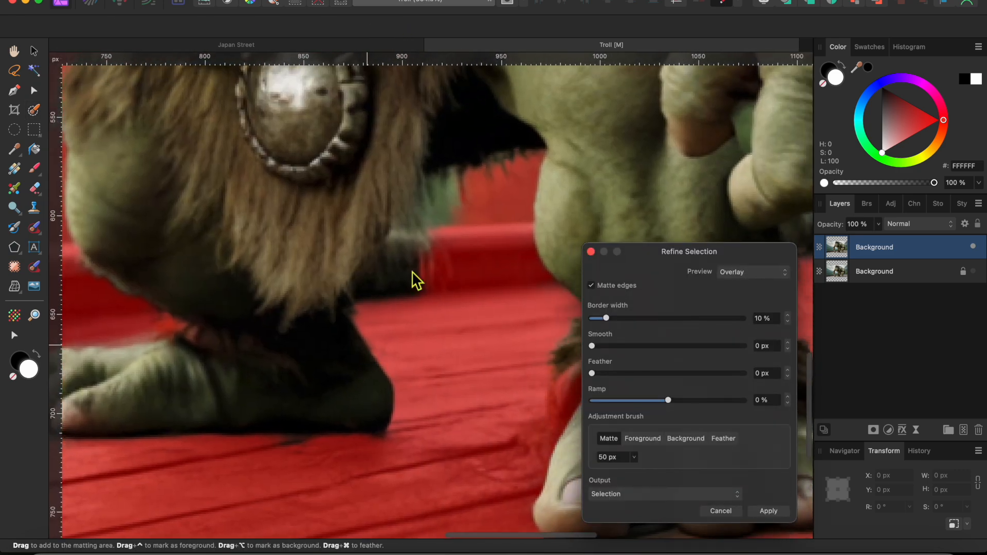
mouse_move(412, 266)
mouse_down()
mouse_move(439, 239)
mouse_move(469, 193)
mouse_up()
Reduce the adjustment brush to 19 px and paint matte along the hairy edge of the front leg below the hand
key(bracketleft)
key(bracketleft)
key(bracketleft)
key(bracketleft)
key(bracketleft)
key(bracketleft)
key(bracketleft)
key(bracketleft)
key(bracketleft)
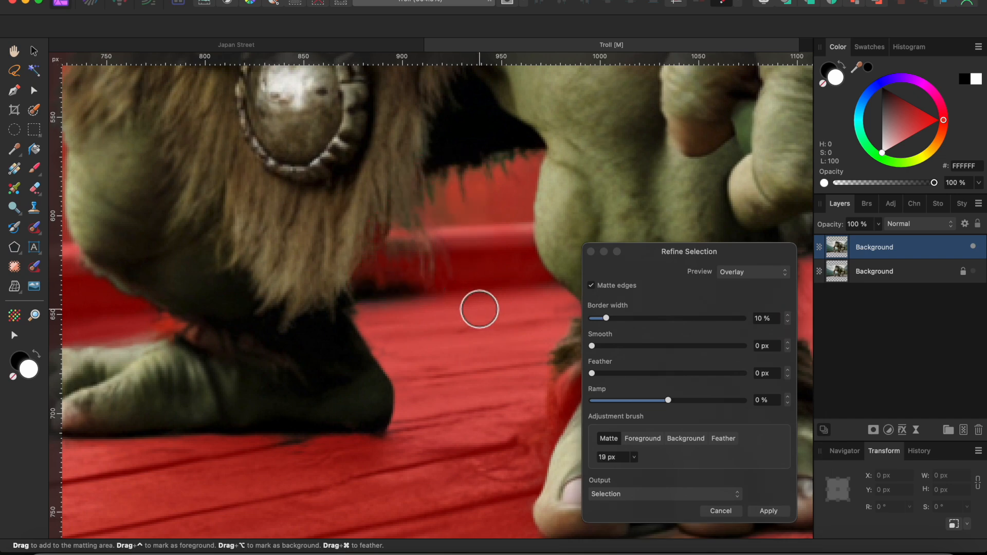
scroll(480, 309, right, 7)
drag(471, 312, 482, 238)
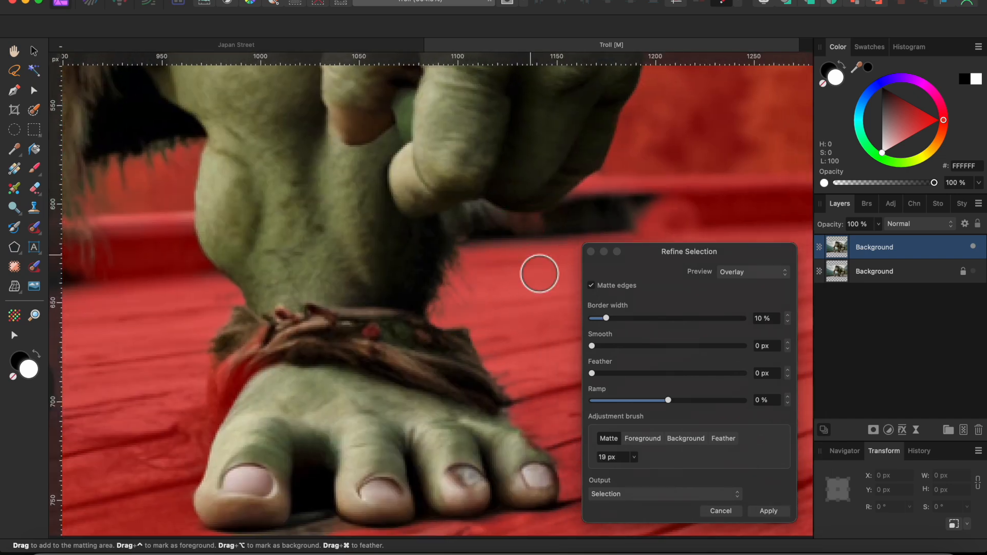
Mark the missing part of the ankle wrap as foreground and paint matte over the fur of the large wristband
click(643, 439)
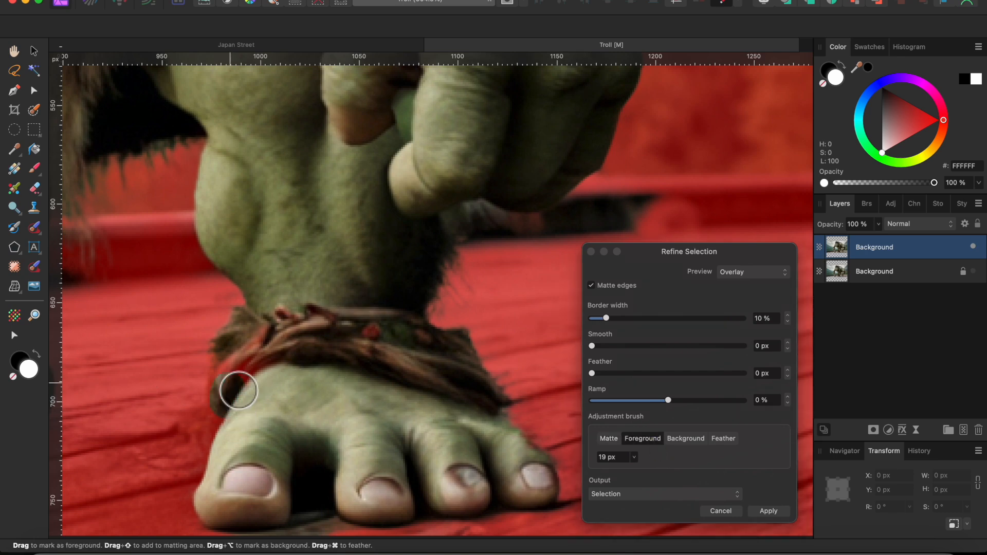
scroll(366, 384, up, 9)
scroll(366, 384, right, 5)
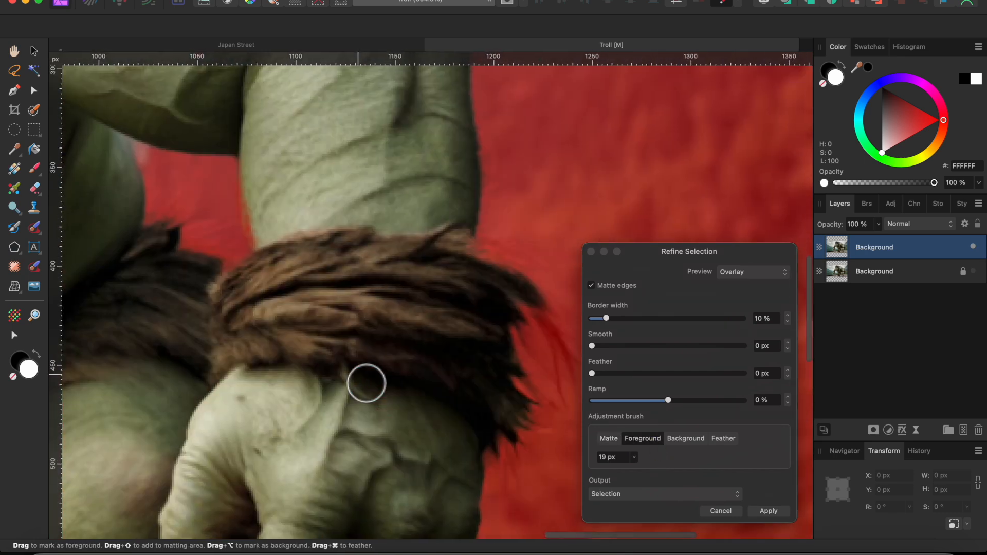
click(611, 441)
mouse_move(441, 333)
mouse_down()
mouse_move(410, 293)
mouse_move(467, 357)
mouse_move(360, 308)
mouse_up()
scroll(360, 309, up, 8)
scroll(360, 309, left, 2)
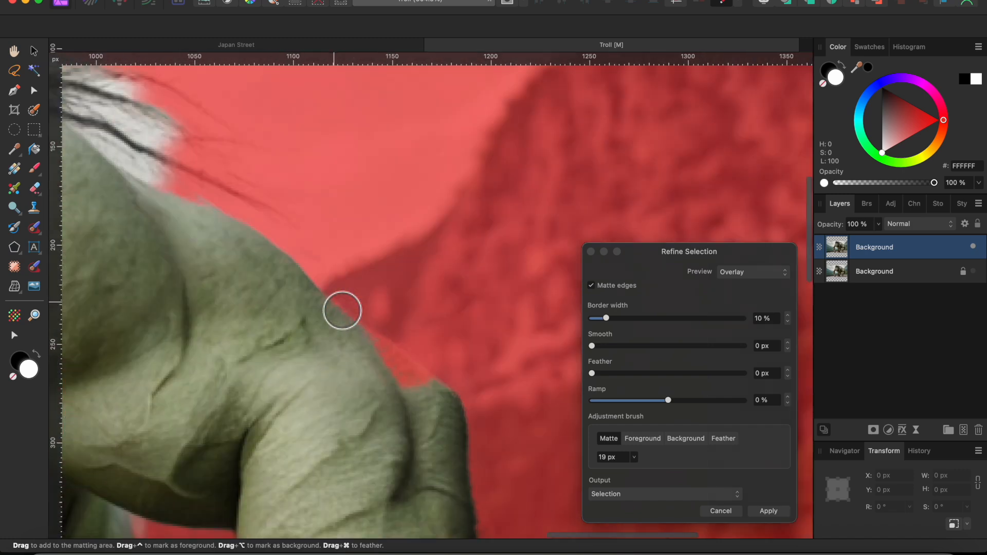
Mark the missing edge of the upper arm as foreground and the stray patch outside it as background
click(644, 438)
mouse_move(421, 394)
mouse_down()
mouse_move(373, 361)
mouse_move(440, 411)
mouse_move(381, 365)
mouse_move(447, 406)
mouse_move(385, 426)
mouse_up()
scroll(391, 417, down, 3)
scroll(391, 417, right, 4)
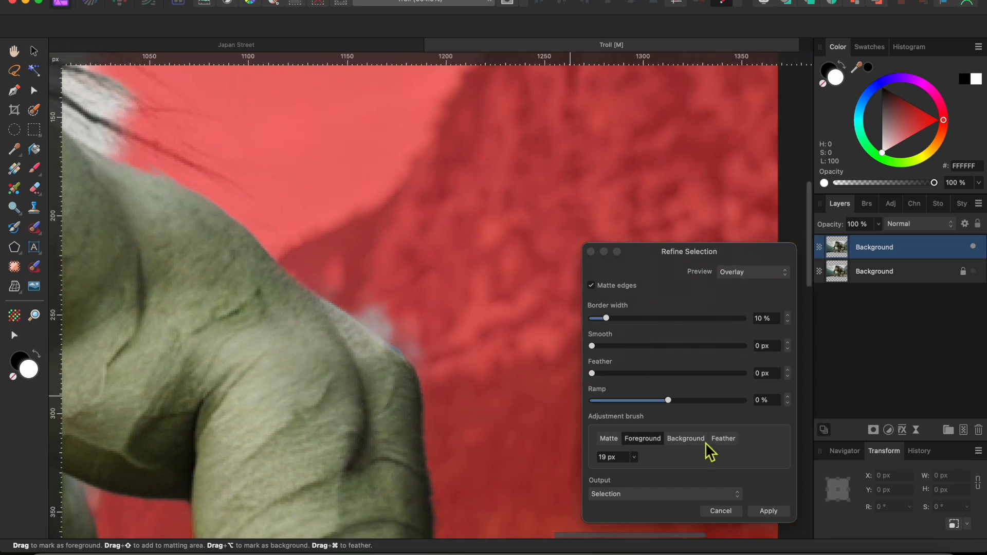
click(686, 438)
mouse_move(395, 321)
mouse_down()
mouse_move(384, 320)
mouse_move(450, 371)
mouse_up()
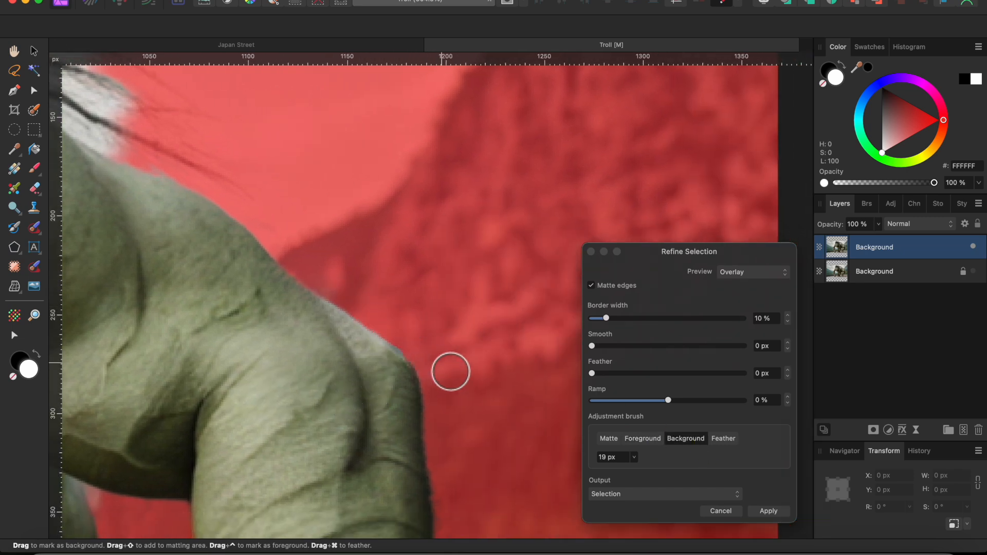
Paint matte over the loose hair strands trailing above the back and over the top of the head
scroll(450, 371, left, 7)
scroll(450, 371, up, 3)
click(612, 440)
mouse_move(474, 304)
mouse_down()
mouse_move(500, 305)
mouse_move(479, 304)
mouse_move(425, 261)
mouse_move(519, 316)
mouse_move(496, 312)
mouse_move(430, 233)
mouse_move(365, 207)
mouse_move(336, 220)
mouse_move(411, 246)
mouse_move(439, 223)
mouse_move(480, 229)
mouse_move(247, 159)
mouse_move(419, 216)
mouse_move(271, 183)
mouse_move(241, 136)
mouse_move(207, 153)
mouse_move(161, 146)
mouse_move(320, 138)
mouse_move(350, 194)
mouse_up()
scroll(478, 226, left, 5)
scroll(478, 226, up, 2)
scroll(350, 194, left, 5)
scroll(351, 194, up, 2)
mouse_move(367, 240)
mouse_down()
mouse_move(309, 187)
mouse_move(368, 253)
mouse_move(386, 261)
mouse_move(409, 240)
mouse_move(480, 288)
mouse_up()
Paint matte over the wispy hair on the forehead side of the head, down towards the small ear
scroll(480, 288, left, 5)
scroll(479, 288, up, 2)
mouse_move(375, 311)
mouse_down()
mouse_move(305, 302)
mouse_move(336, 261)
mouse_move(210, 339)
mouse_move(184, 409)
mouse_up()
scroll(184, 409, down, 5)
scroll(184, 409, left, 2)
mouse_move(191, 324)
mouse_down()
mouse_move(215, 329)
mouse_move(141, 321)
mouse_move(257, 234)
mouse_move(323, 150)
mouse_up()
scroll(266, 242, down, 3)
scroll(266, 242, down, 1)
scroll(265, 241, right, 5)
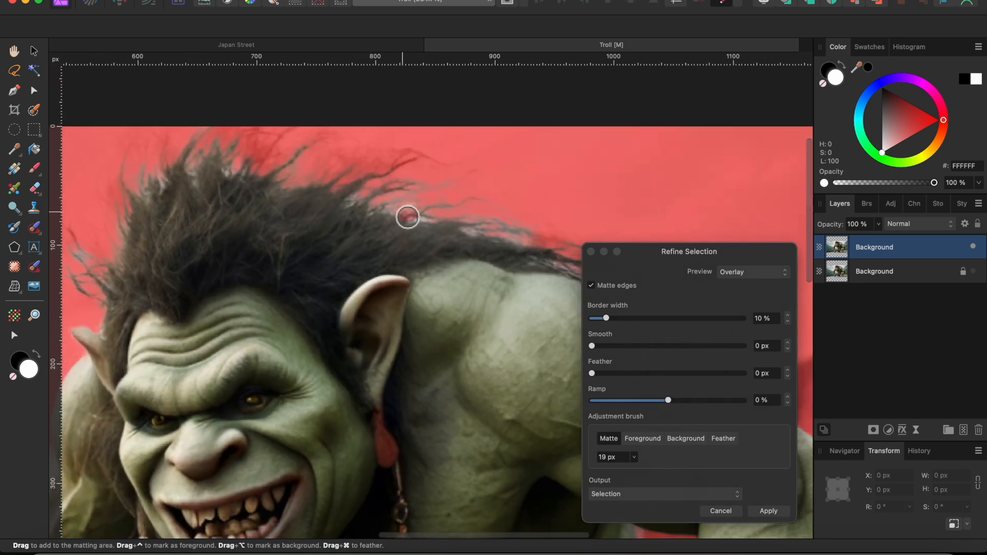
Set the refinement preview to White matte and check the cutout from the head down to the feet
scroll(477, 233, down, 2)
click(743, 272)
click(746, 298)
scroll(468, 335, down, 2)
scroll(468, 334, right, 2)
scroll(468, 334, down, 10)
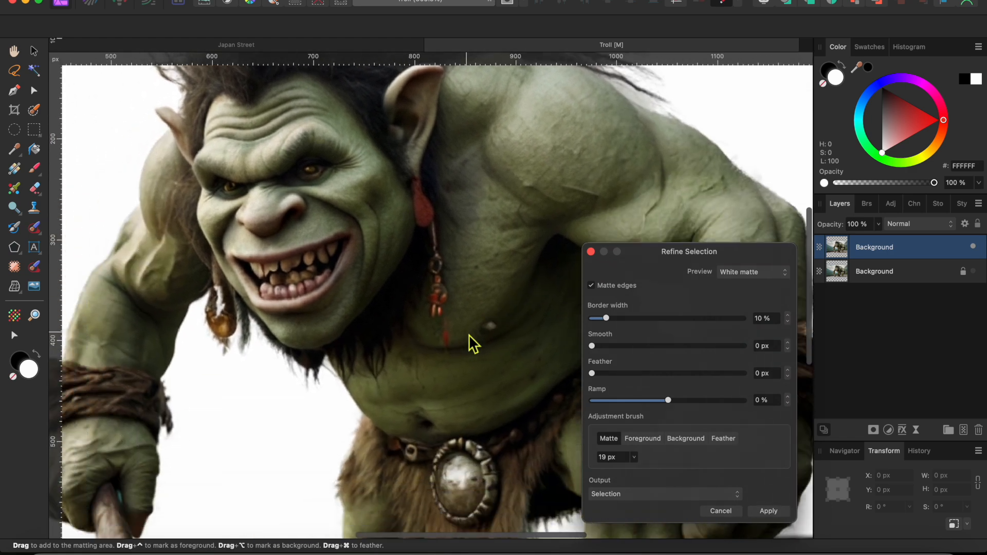
scroll(468, 334, left, 1)
scroll(468, 334, right, 3)
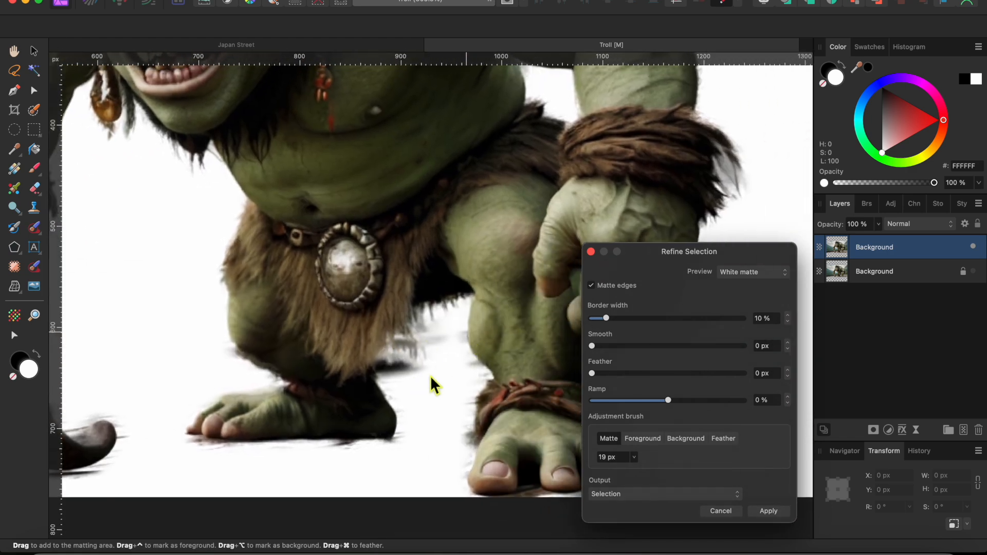
Set the refinement output to New layer and apply it
click(653, 494)
click(632, 520)
click(776, 514)
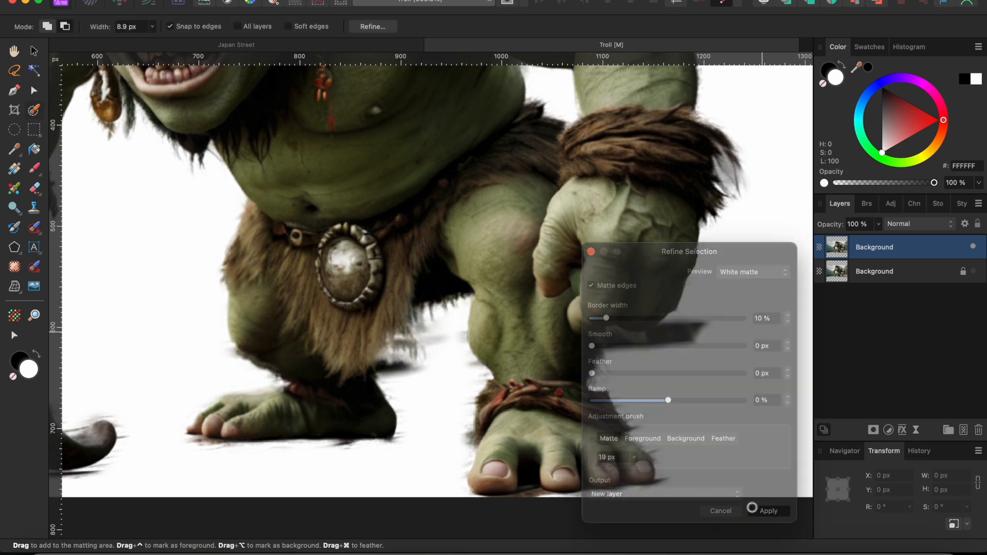
scroll(643, 447, down, 2)
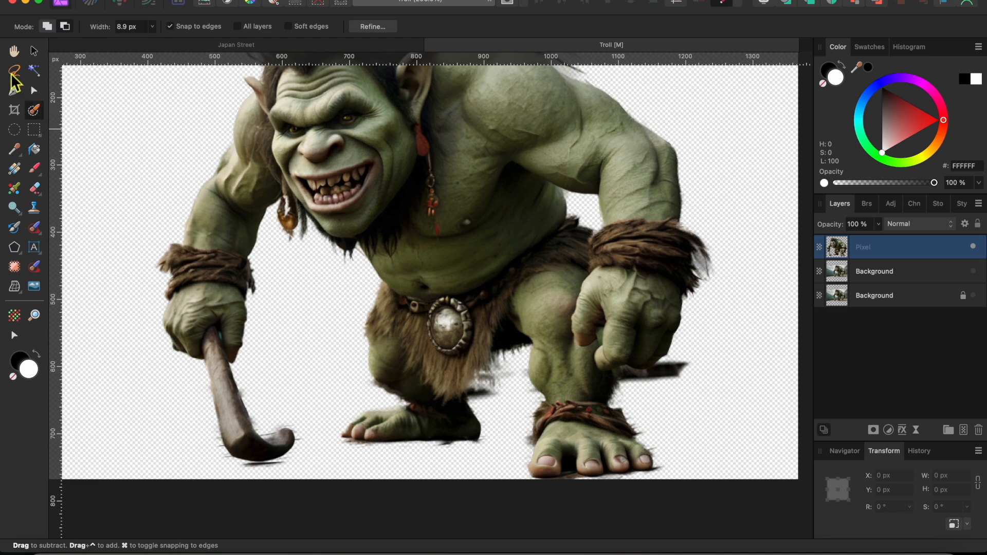
Lasso the dark railing remnant beneath the troll's large hand and delete it
click(14, 72)
scroll(695, 399, up, 3)
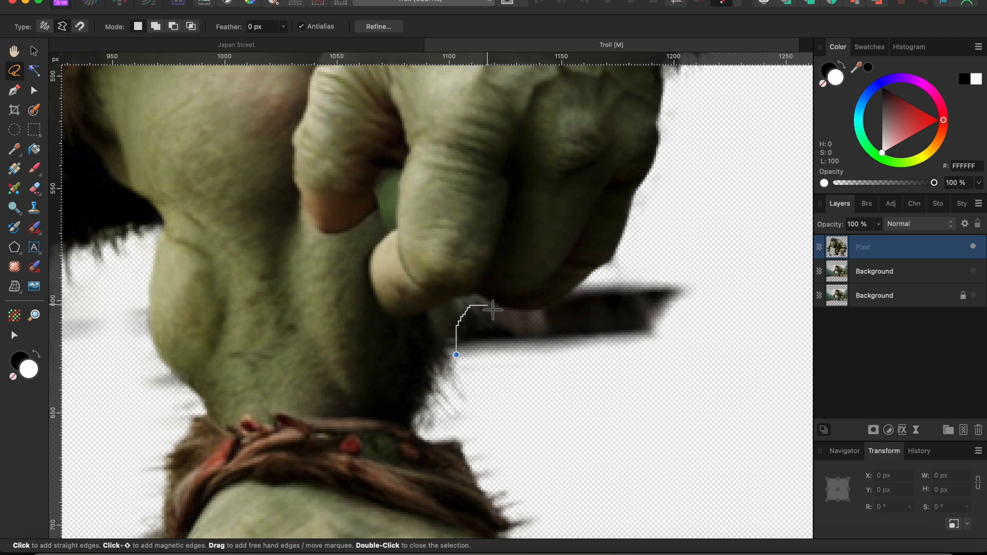
drag(675, 279, 639, 378)
drag(464, 359, 457, 354)
key(Delete)
Lasso the shadow remnants under the toes of the front foot, delete them and deselect
scroll(406, 413, down, 3)
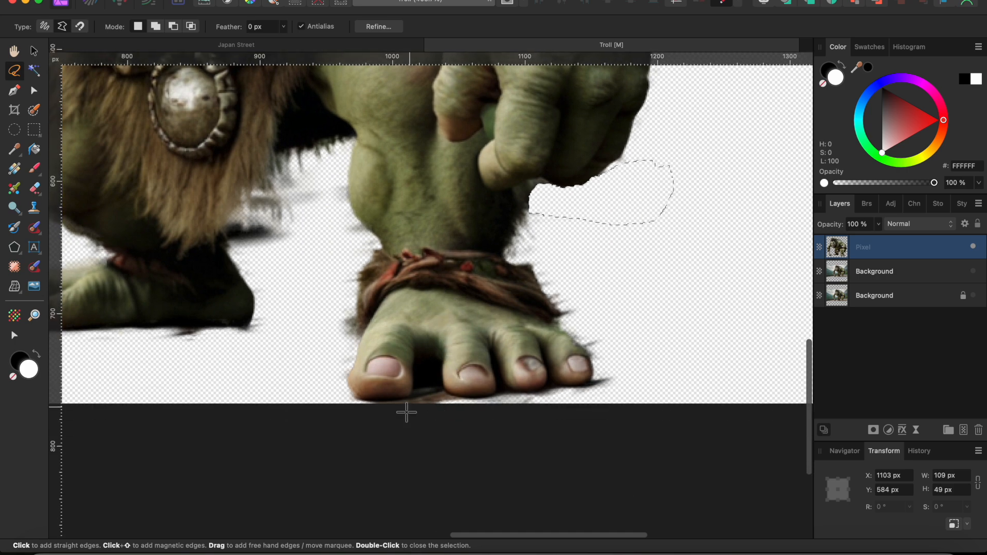
mouse_move(378, 402)
mouse_down()
mouse_move(405, 405)
mouse_move(419, 386)
mouse_up()
drag(595, 394, 385, 410)
key(Delete)
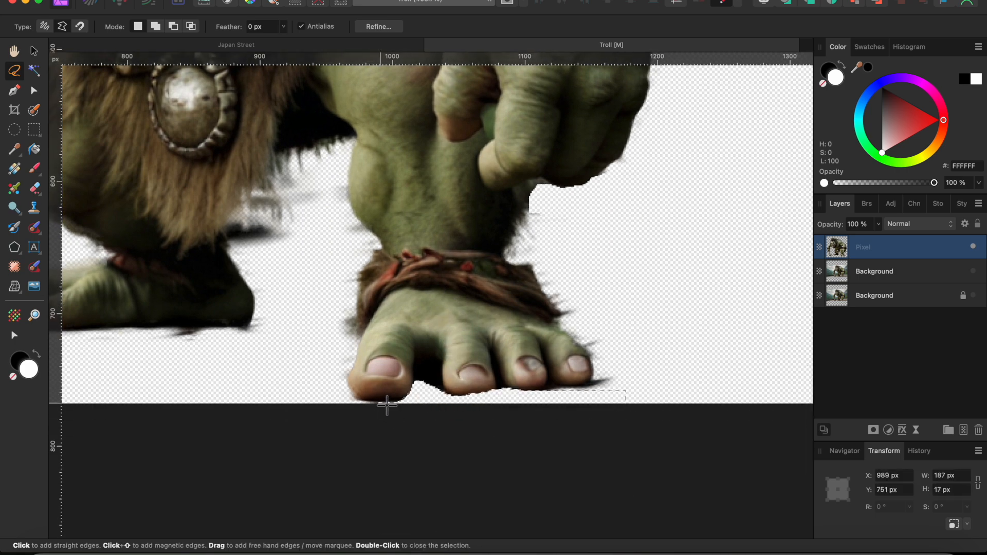
key(super+d)
Lasso and remove the remnants beside the loincloth fringe and under the heel and toes of the rear foot
scroll(353, 385, left, 4)
drag(244, 362, 309, 365)
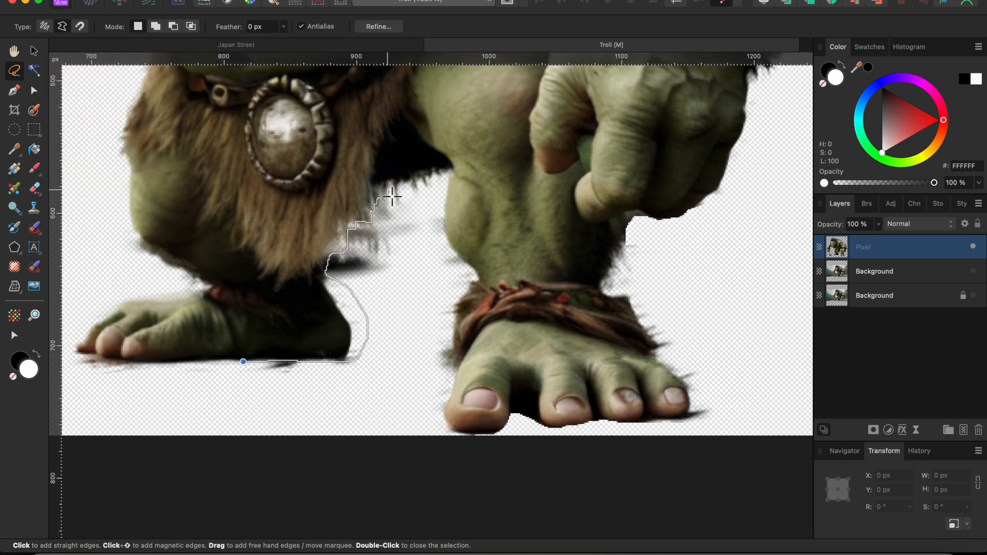
drag(298, 395, 248, 364)
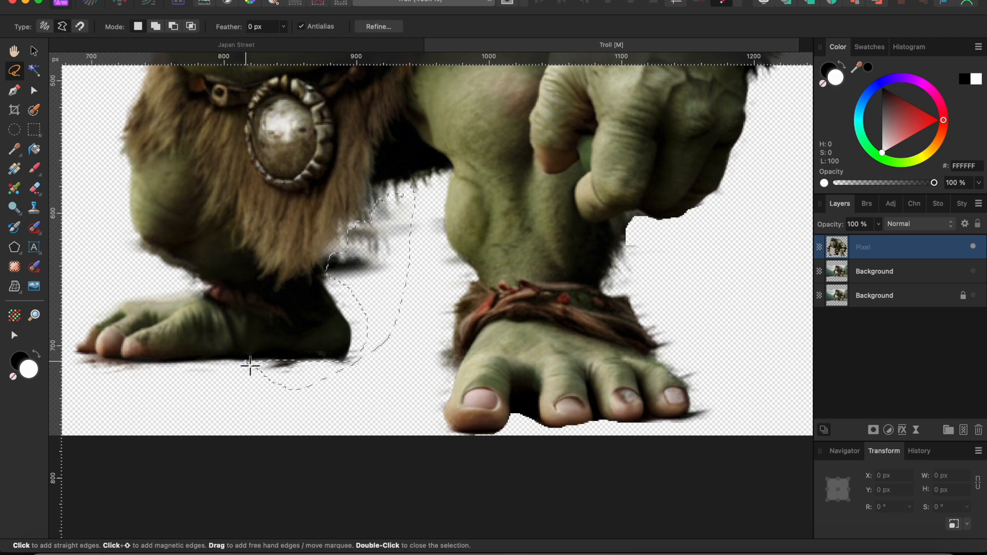
scroll(316, 367, left, 4)
click(325, 358)
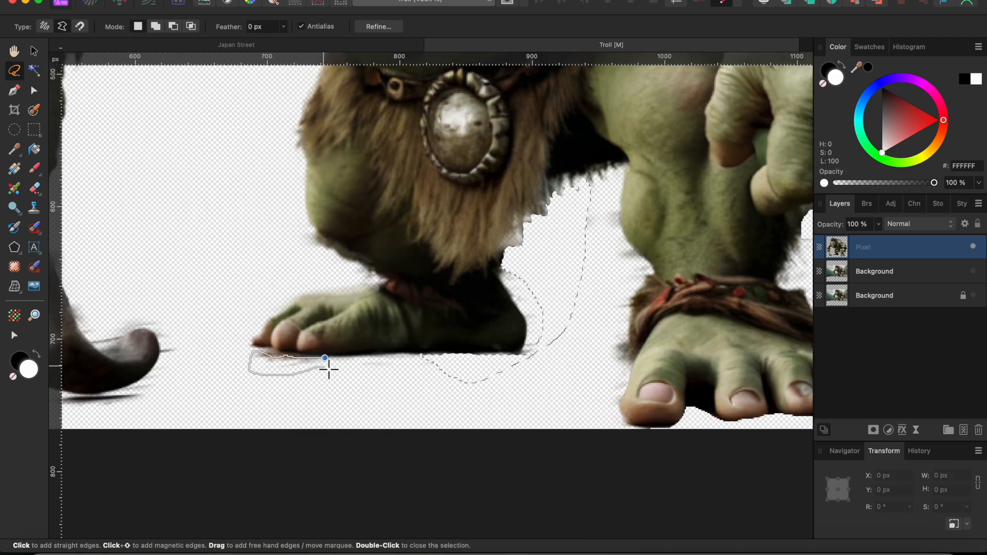
drag(326, 370, 330, 362)
Lasso the remnants around the inner side, tip and underside of the walking stick, delete them and deselect
scroll(330, 362, left, 3)
click(161, 384)
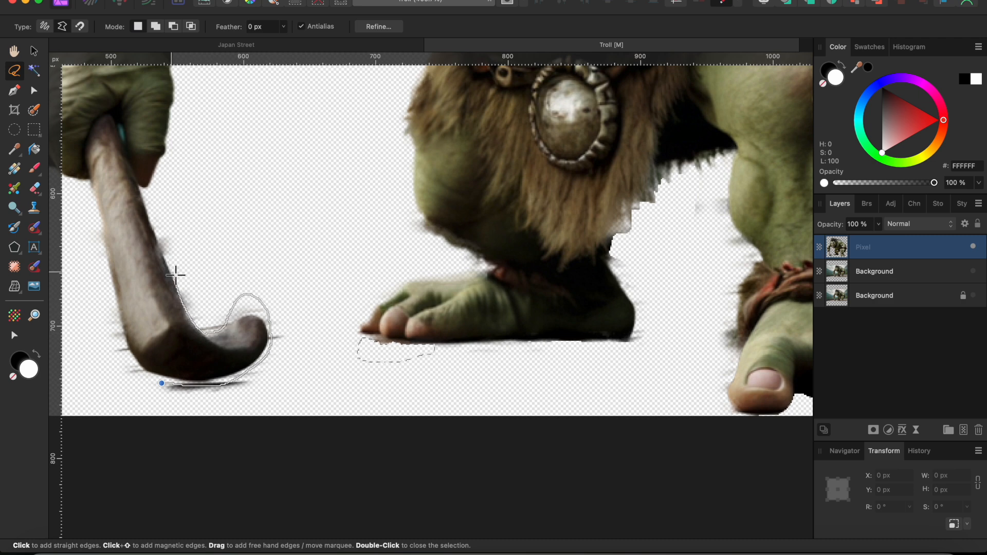
drag(255, 254, 213, 420)
drag(163, 387, 165, 388)
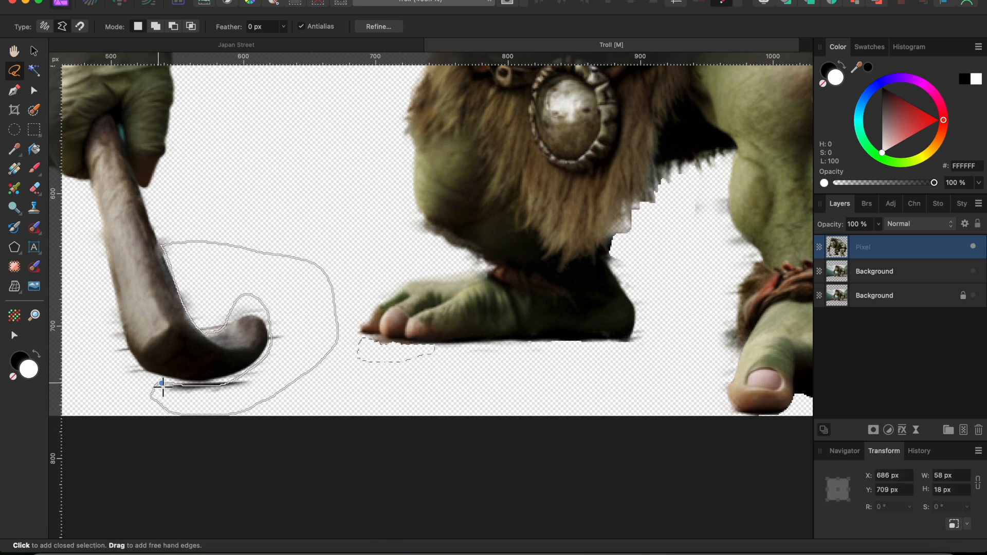
key(Delete)
key(super+d)
Lasso the remnants along the outer edge and beneath the bend of the walking stick, and delete them
click(114, 319)
drag(118, 322, 137, 352)
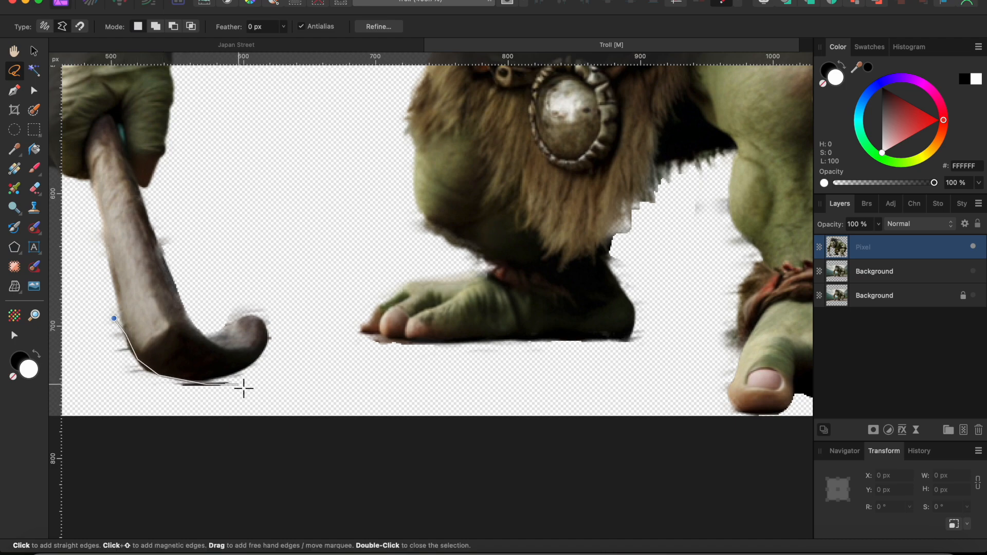
click(142, 410)
click(71, 378)
click(114, 319)
key(Delete)
Paste the troll cut-out into the Japan Street document above the photo
scroll(117, 319, down, 5)
scroll(120, 320, up, 8)
scroll(288, 197, down, 3)
scroll(288, 197, down, 2)
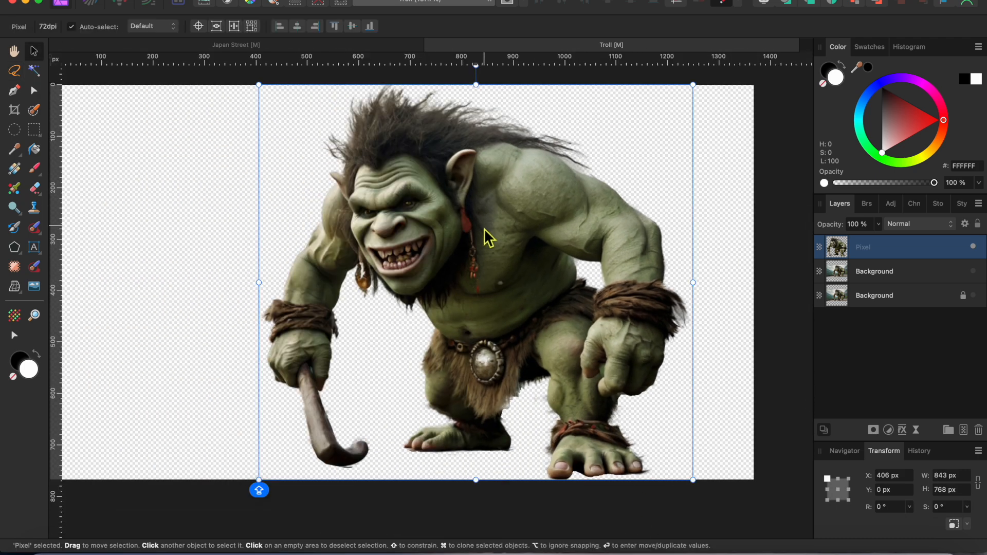
scroll(485, 229, down, 1)
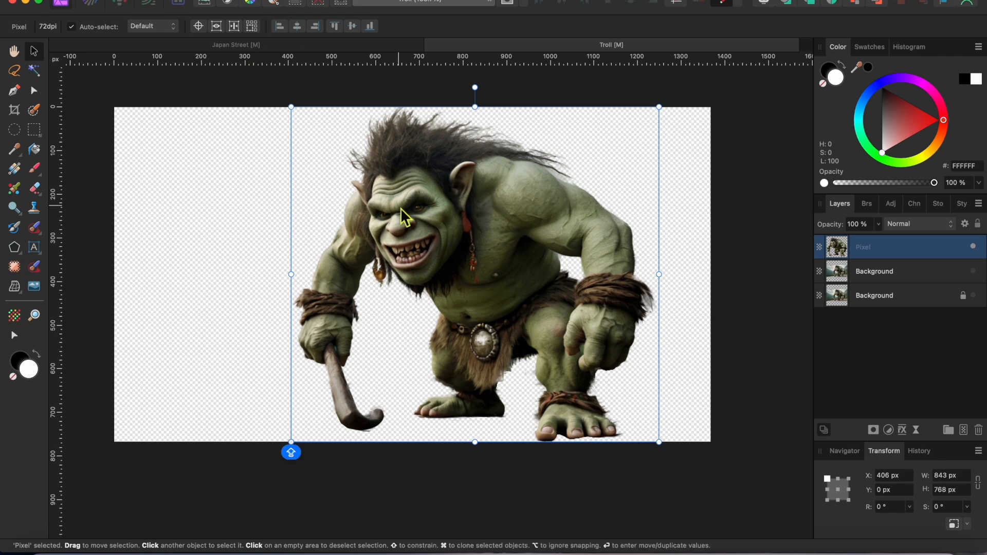
click(247, 47)
key(p)
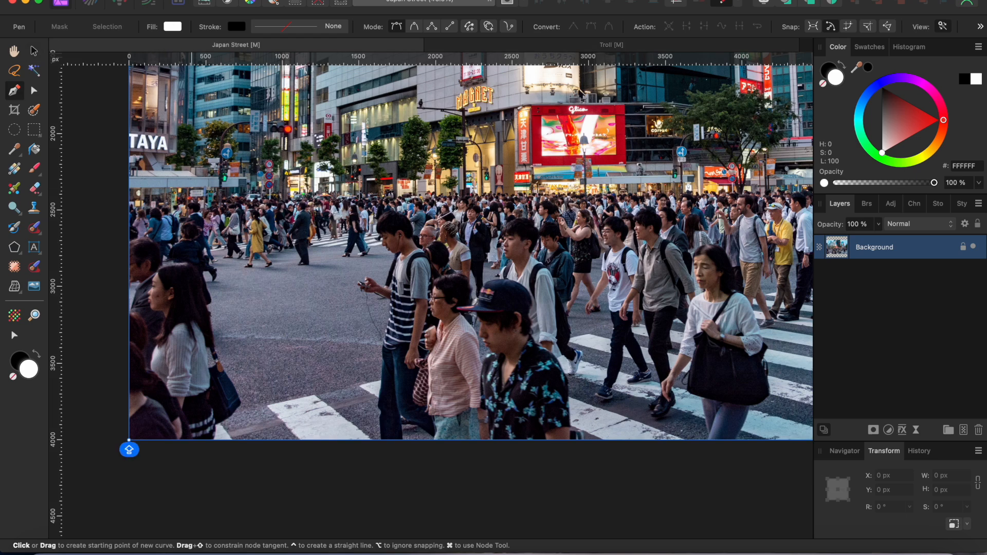
click(151, 0)
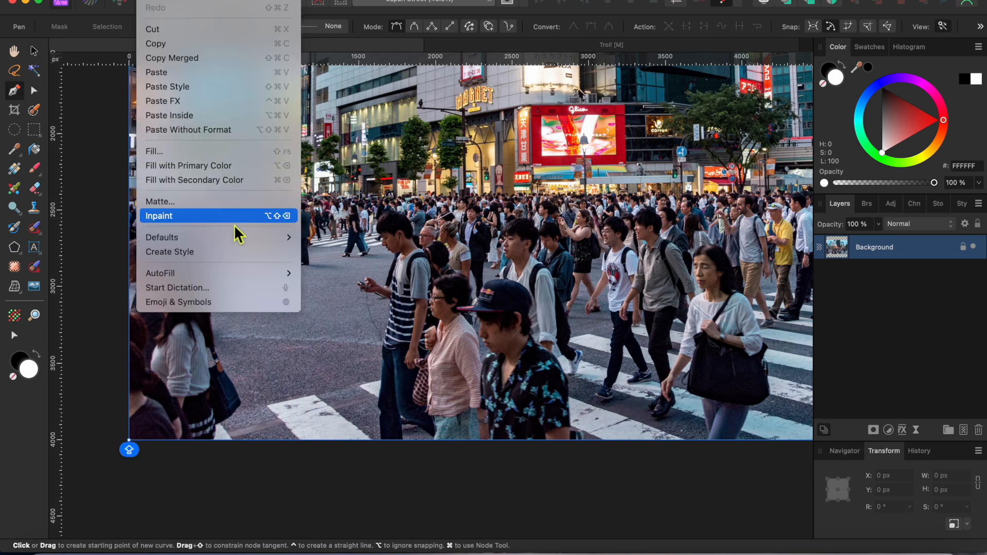
click(202, 75)
Enlarge the troll to about 1707 × 1555 px and place it on the open street at about X 258, Y 1918 px
key(v)
drag(320, 237, 294, 224)
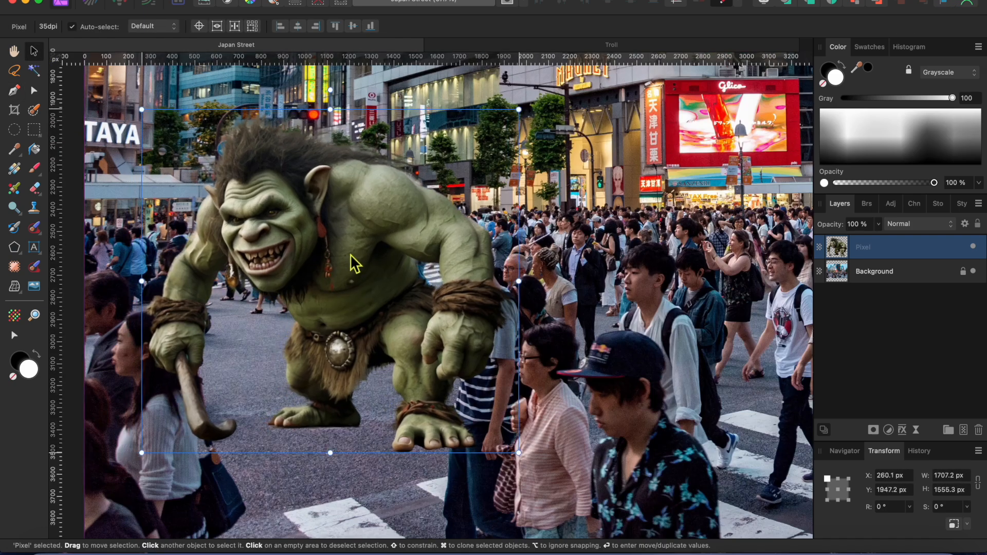
mouse_move(350, 253)
mouse_down()
mouse_move(339, 282)
mouse_move(349, 248)
mouse_up()
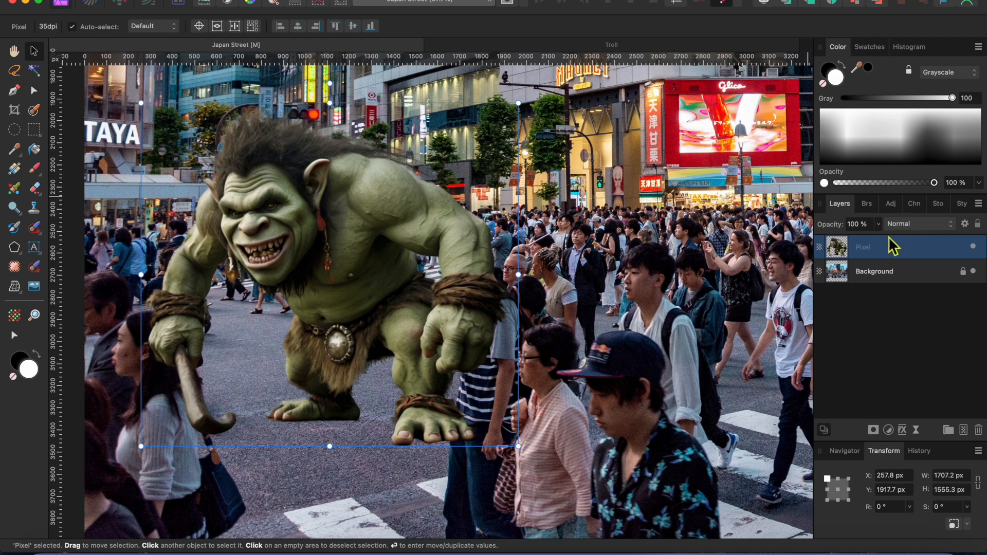
Lower the troll layer's opacity to 58 % and move the troll up to about X 271, Y 1852 px
click(880, 226)
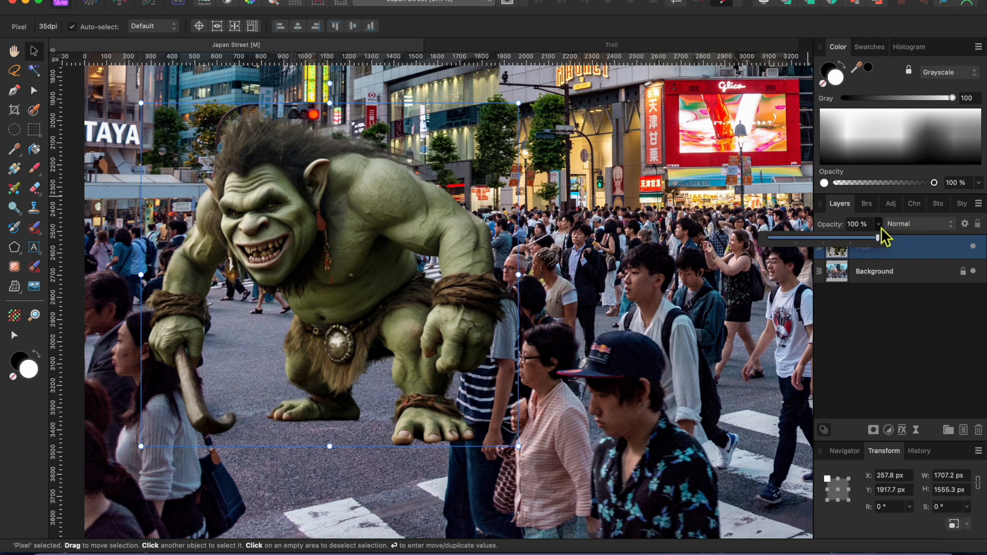
drag(869, 247, 829, 256)
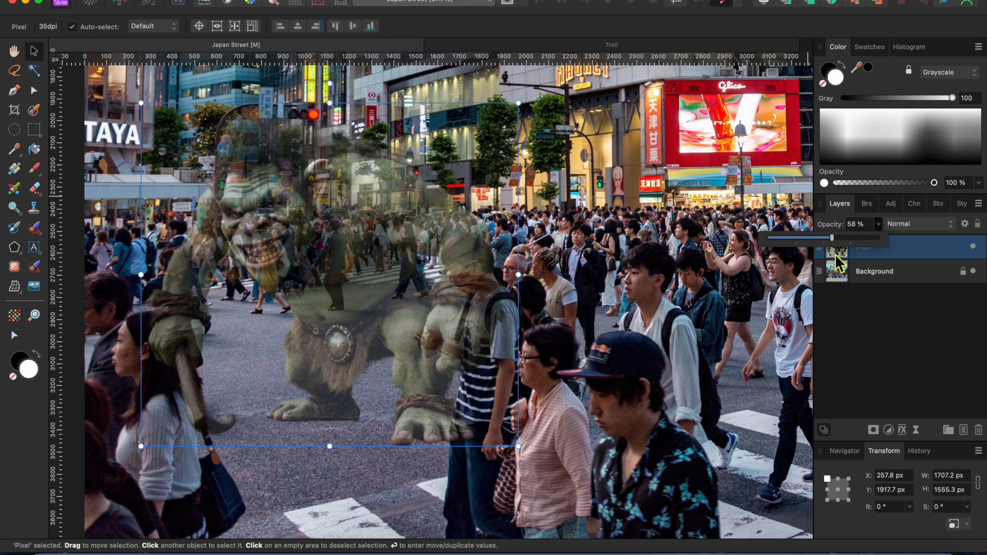
drag(326, 306, 287, 315)
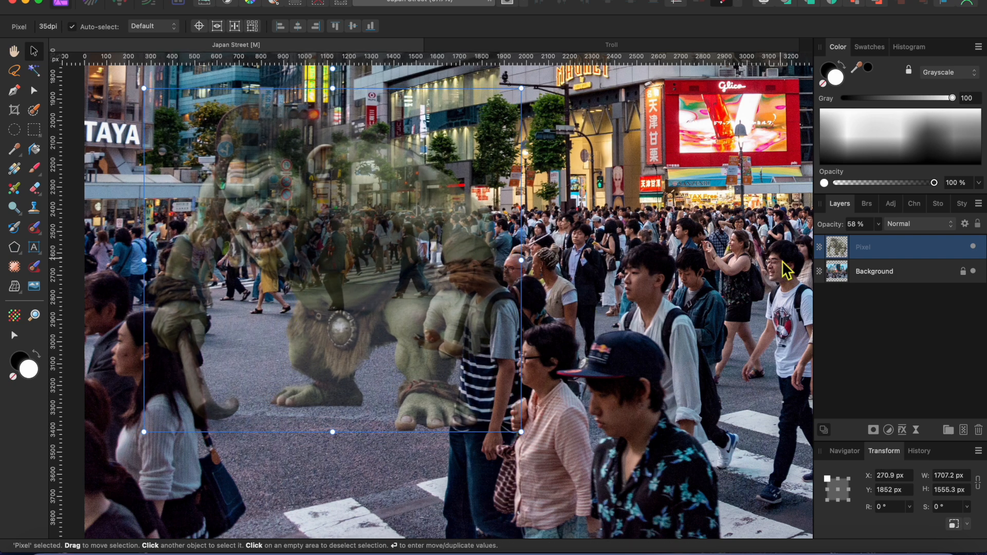
Duplicate the Background layer and move the copy above the troll layer
click(933, 280)
key(super+j)
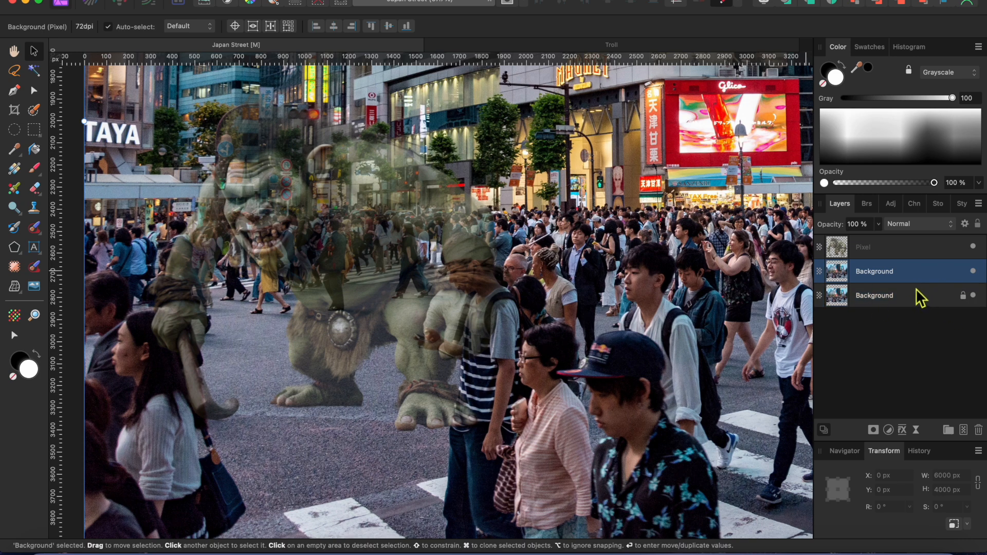
drag(911, 274, 867, 242)
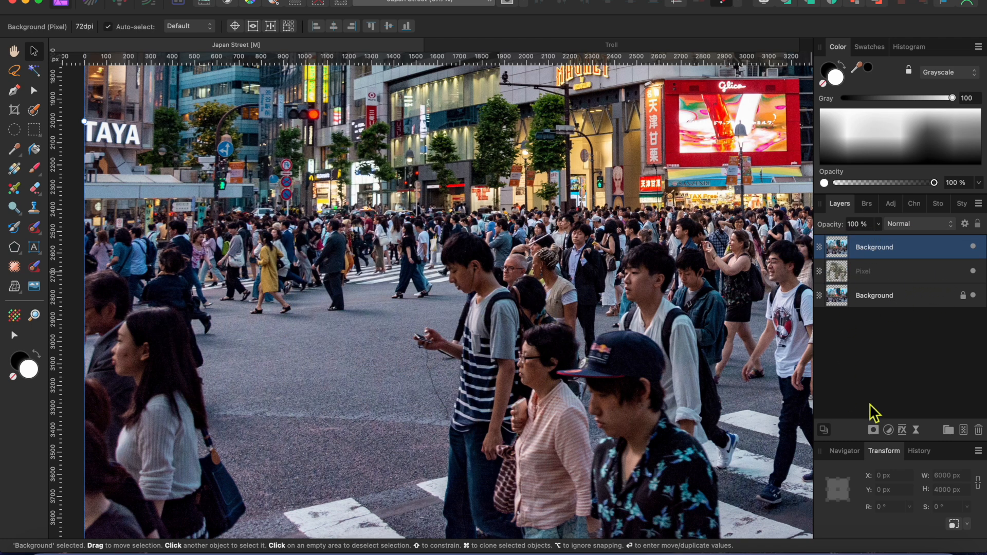
Add a mask to the top Background copy and invert it to hide the whole layer
alt+click(875, 431)
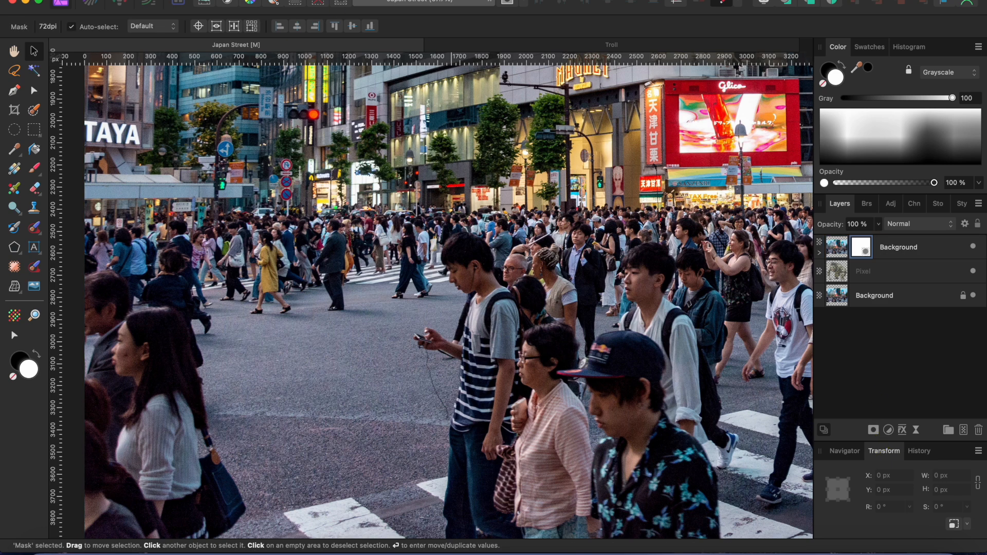
click(274, 0)
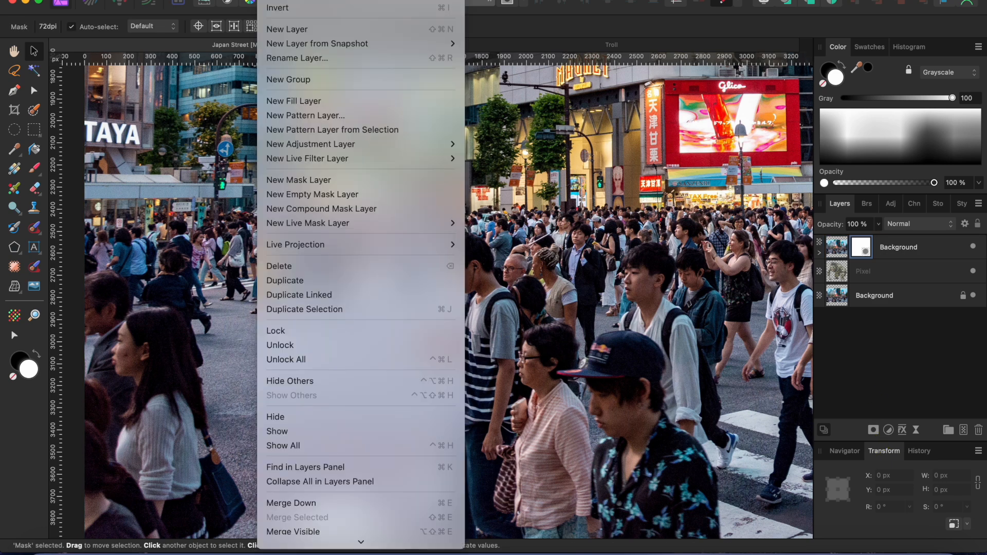
click(286, 8)
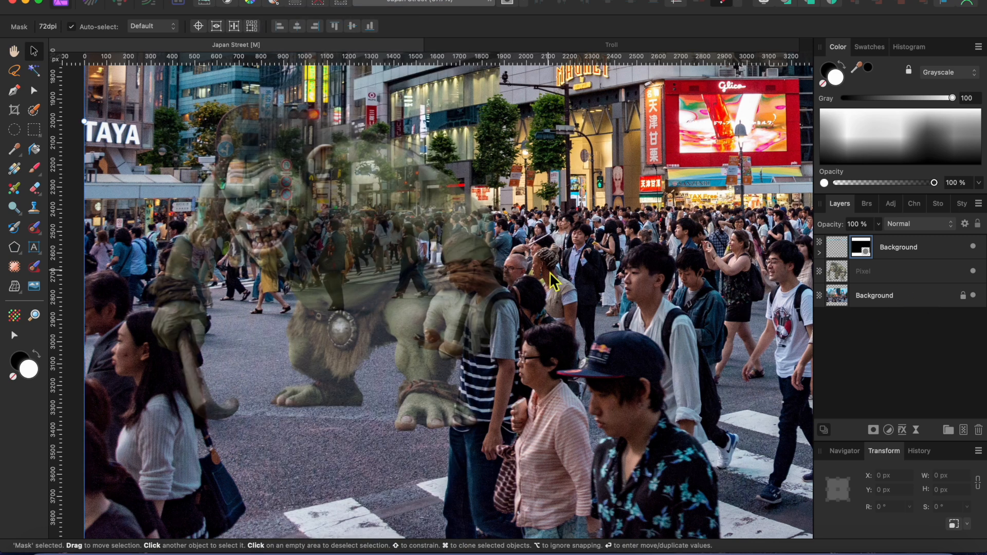
Paint white on the mask with a brush about 31 px wide to reveal the phone-holding man's face and head over the troll
scroll(550, 272, up, 3)
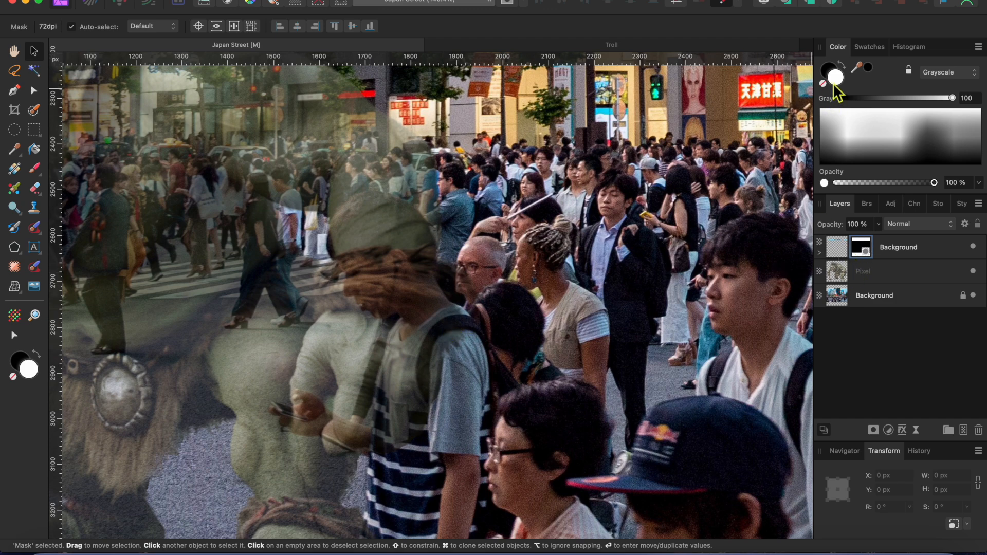
click(35, 169)
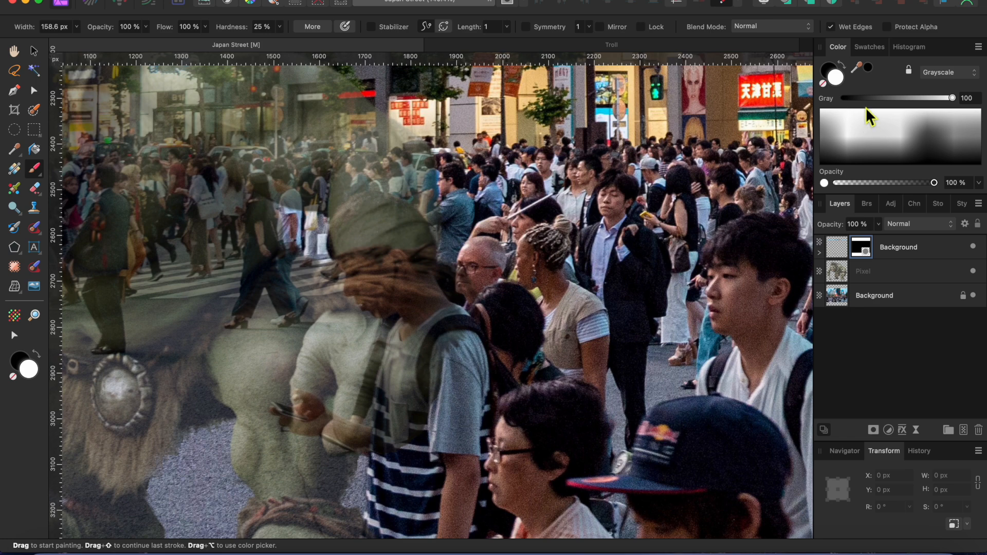
key(bracketleft)
key(bracketleft)
key(bracketleft)
key(bracketleft)
key(bracketleft)
key(bracketleft)
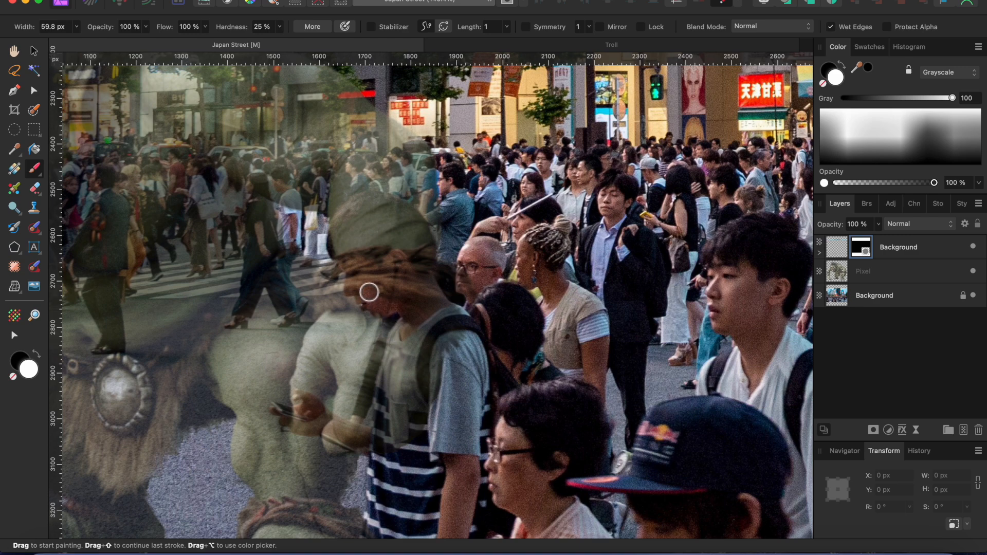
scroll(361, 291, up, 5)
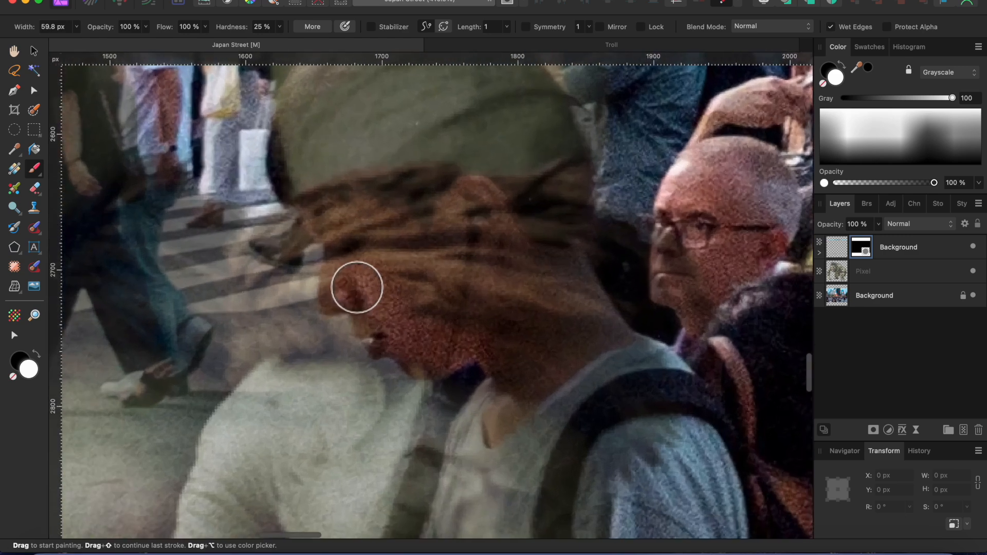
key(bracketleft)
key(bracketleft)
key(bracketleft)
key(bracketleft)
key(bracketleft)
key(bracketleft)
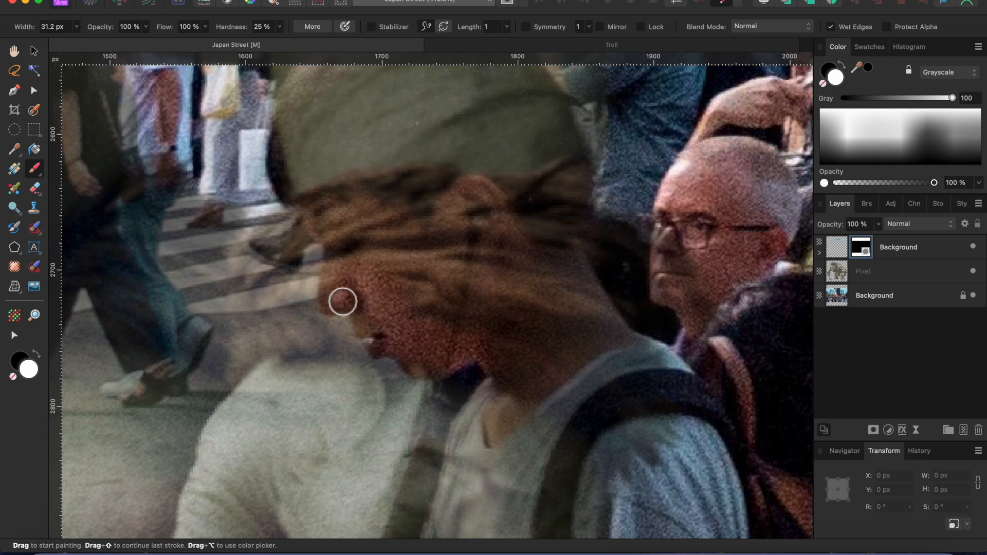
drag(331, 229, 291, 174)
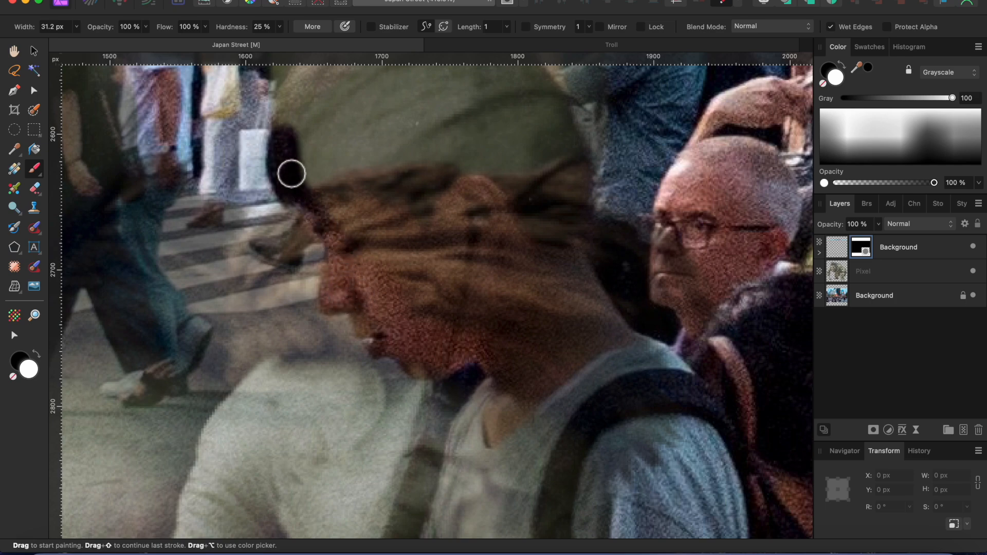
scroll(289, 167, up, 4)
mouse_move(265, 258)
mouse_down()
mouse_move(295, 193)
mouse_move(368, 132)
mouse_move(309, 245)
mouse_move(309, 303)
mouse_move(378, 154)
mouse_move(407, 133)
mouse_move(428, 141)
mouse_up()
scroll(416, 138, down, 2)
mouse_move(380, 175)
mouse_down()
mouse_move(370, 205)
mouse_move(408, 233)
mouse_move(469, 205)
mouse_move(494, 224)
mouse_move(493, 331)
mouse_move(390, 312)
mouse_move(521, 400)
mouse_up()
Set the brush hardness to 59 % and reveal the man's striped shirt on the mask with a larger brush
key(bracketright)
key(bracketright)
key(bracketright)
key(bracketright)
key(bracketright)
key(bracketright)
key(bracketright)
key(bracketright)
key(bracketright)
key(bracketright)
key(bracketright)
scroll(408, 199, down, 1)
drag(279, 27, 303, 47)
scroll(455, 315, down, 3)
scroll(520, 415, down, 5)
Reduce the brush to about 18 px and paint in the man's phone, hand and forearm on the mask
key([)
key([)
key([)
key([)
key([)
key([)
key([)
key([)
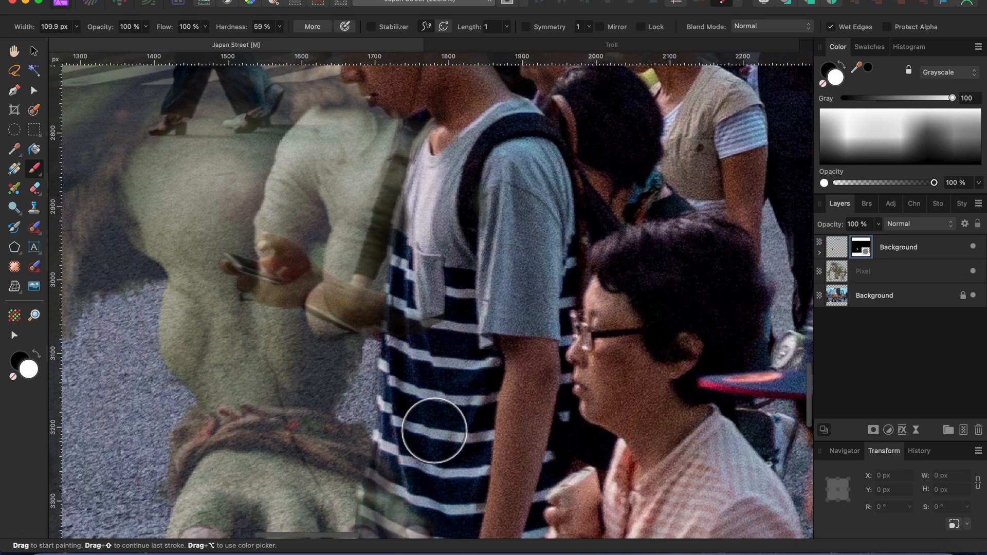
key([)
key([)
key([)
scroll(234, 292, up, 5)
mouse_move(247, 216)
mouse_down()
mouse_move(328, 213)
mouse_move(385, 196)
mouse_move(348, 135)
mouse_move(357, 128)
mouse_move(430, 151)
mouse_move(467, 196)
mouse_move(502, 216)
mouse_move(393, 241)
mouse_move(338, 304)
mouse_move(282, 266)
mouse_move(259, 276)
mouse_move(427, 207)
mouse_move(419, 161)
mouse_move(462, 176)
mouse_move(474, 210)
mouse_move(519, 243)
mouse_move(463, 315)
mouse_move(380, 326)
mouse_move(419, 336)
mouse_up()
scroll(419, 336, down, 3)
mouse_move(457, 309)
mouse_down()
mouse_move(527, 296)
mouse_move(635, 353)
mouse_move(511, 330)
mouse_move(590, 359)
mouse_move(599, 377)
mouse_up()
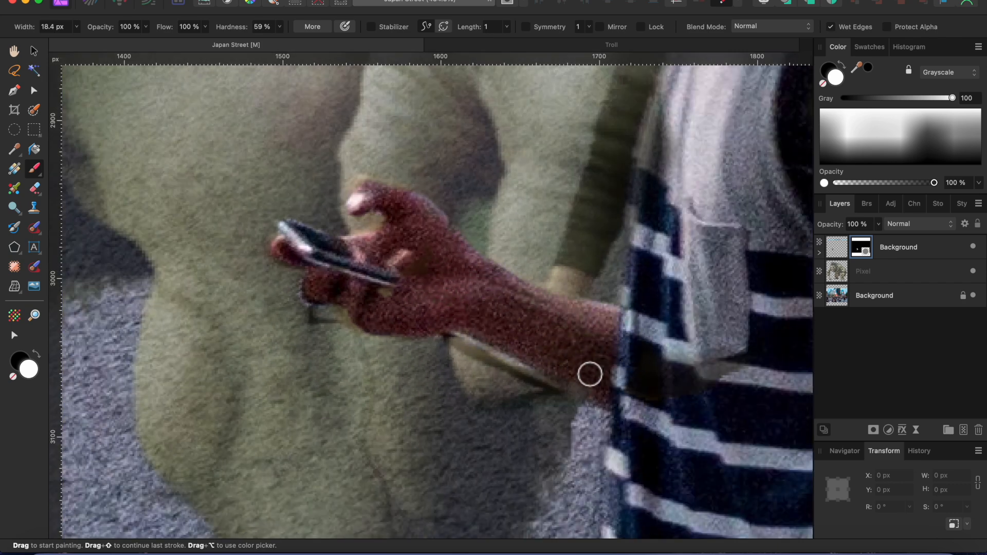
Paint in the man's elbow, backpack strap and the remaining front edge of his shirt on the mask
scroll(459, 319, right, 3)
scroll(459, 319, up, 2)
mouse_move(481, 332)
mouse_down()
mouse_move(497, 346)
mouse_move(570, 190)
mouse_move(534, 211)
mouse_move(529, 203)
mouse_up()
scroll(529, 203, right, 3)
scroll(529, 203, up, 3)
mouse_move(408, 322)
mouse_down()
mouse_move(469, 269)
mouse_move(486, 174)
mouse_move(525, 198)
mouse_up()
scroll(525, 198, down, 5)
mouse_move(501, 470)
mouse_down()
mouse_move(475, 462)
mouse_move(470, 473)
mouse_move(492, 395)
mouse_move(494, 472)
mouse_move(508, 410)
mouse_up()
scroll(508, 407, down, 5)
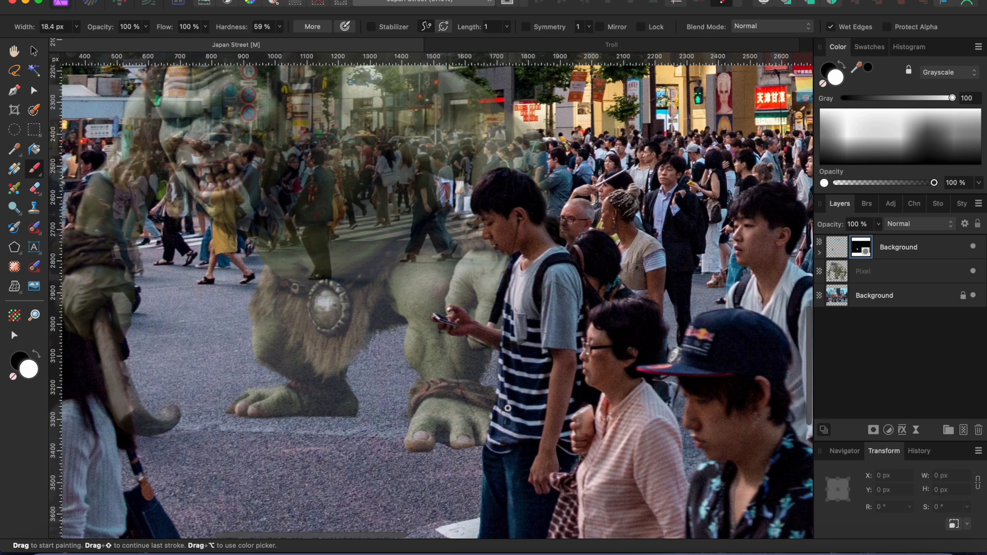
Enlarge the brush to about 65 px and reveal the long-haired woman's head over the troll's fist on the mask
scroll(467, 382, left, 5)
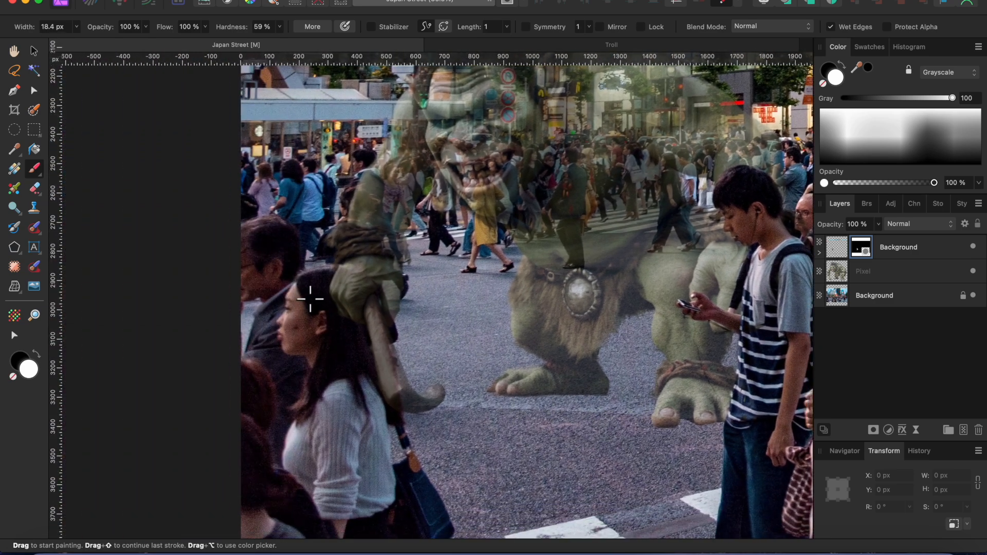
scroll(311, 299, up, 2)
scroll(316, 339, up, 5)
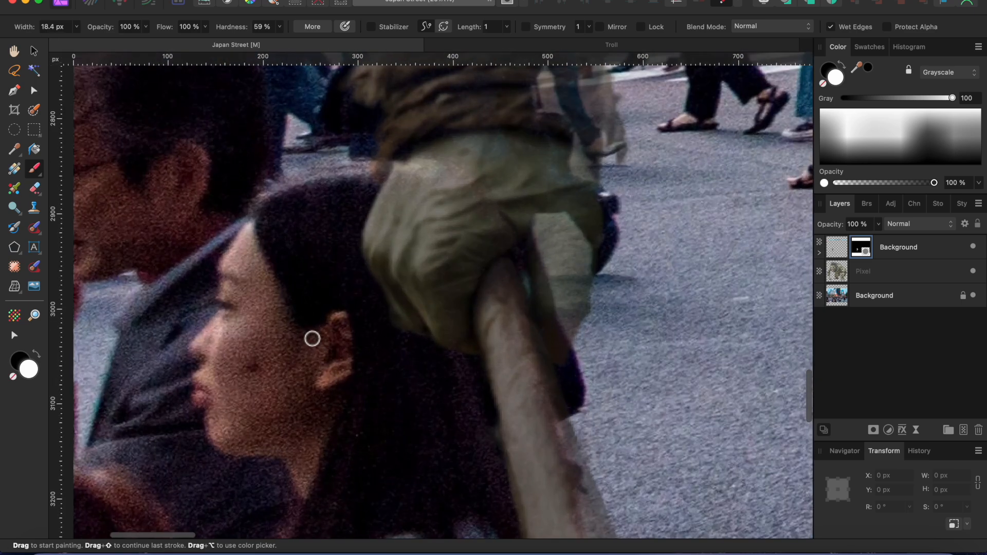
key(bracketright)
key(bracketright)
key(bracketright)
key(bracketright)
key(bracketright)
key(bracketright)
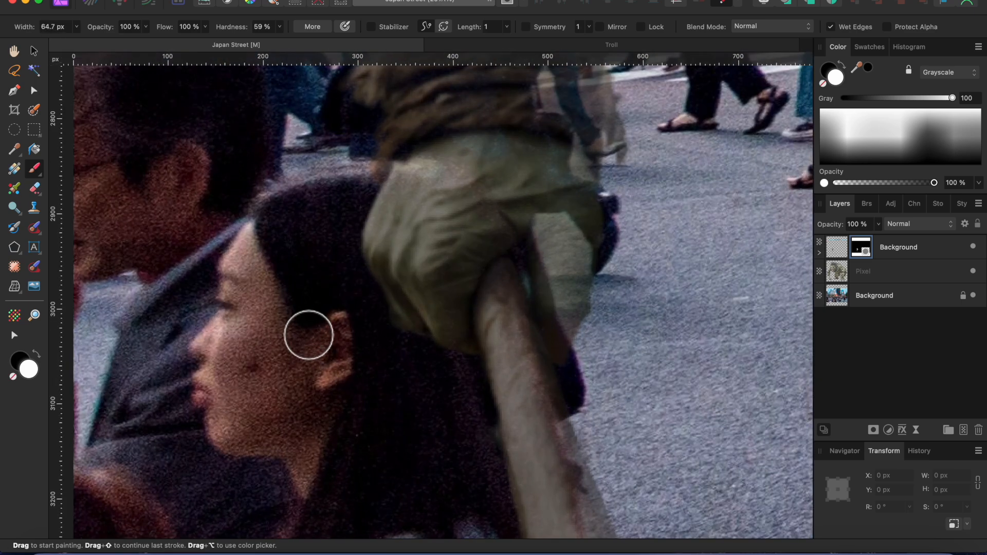
mouse_move(355, 236)
mouse_down()
mouse_move(411, 221)
mouse_move(366, 209)
mouse_move(404, 207)
mouse_move(454, 260)
mouse_move(450, 246)
mouse_move(466, 318)
mouse_move(469, 310)
mouse_move(451, 274)
mouse_move(468, 378)
mouse_move(459, 309)
mouse_move(474, 330)
mouse_move(466, 454)
mouse_move(486, 333)
mouse_move(498, 389)
mouse_move(476, 445)
mouse_move(511, 459)
mouse_move(464, 301)
mouse_move(437, 321)
mouse_move(372, 281)
mouse_move(408, 317)
mouse_up()
Paint the rest of the woman's long hair back in on the mask, covering the troll's walking stick
scroll(408, 317, right, 5)
scroll(408, 318, down, 6)
mouse_move(401, 390)
mouse_down()
mouse_move(382, 313)
mouse_move(403, 401)
mouse_move(381, 252)
mouse_up()
scroll(377, 304, up, 5)
drag(354, 353, 293, 210)
scroll(371, 420, down, 5)
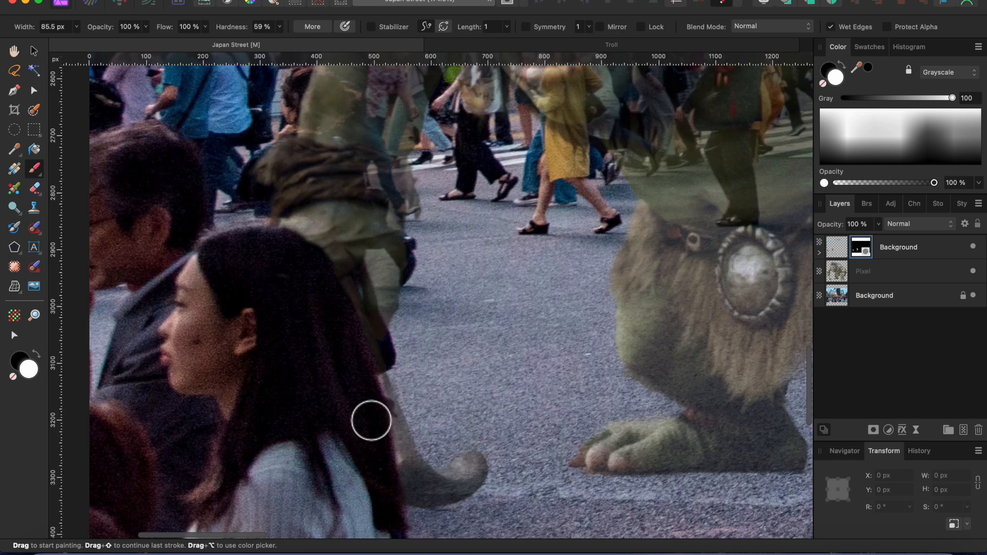
Raise the troll layer's opacity to 98 %
scroll(371, 421, down, 2)
scroll(372, 420, left, 2)
scroll(371, 420, down, 2)
scroll(370, 420, up, 5)
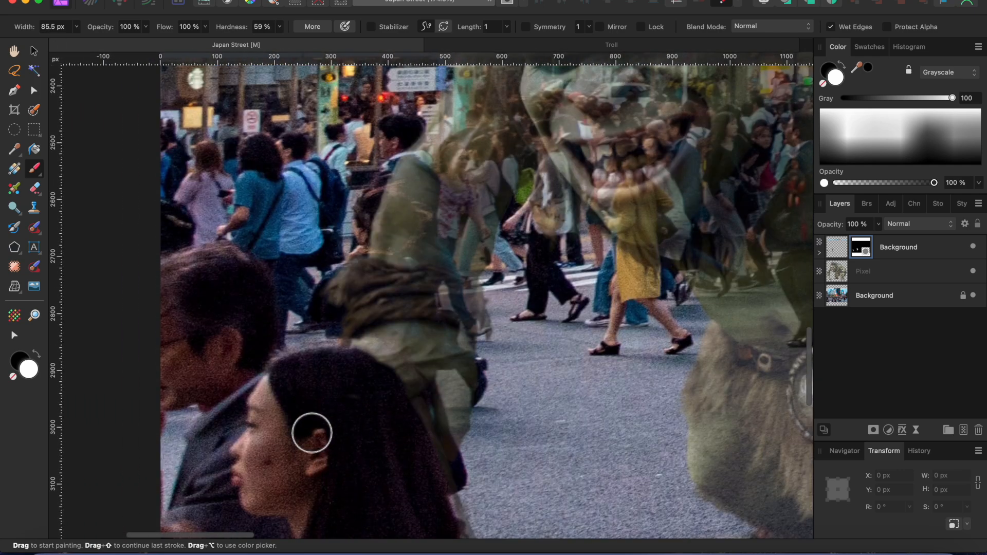
scroll(317, 441, down, 2)
scroll(317, 440, up, 3)
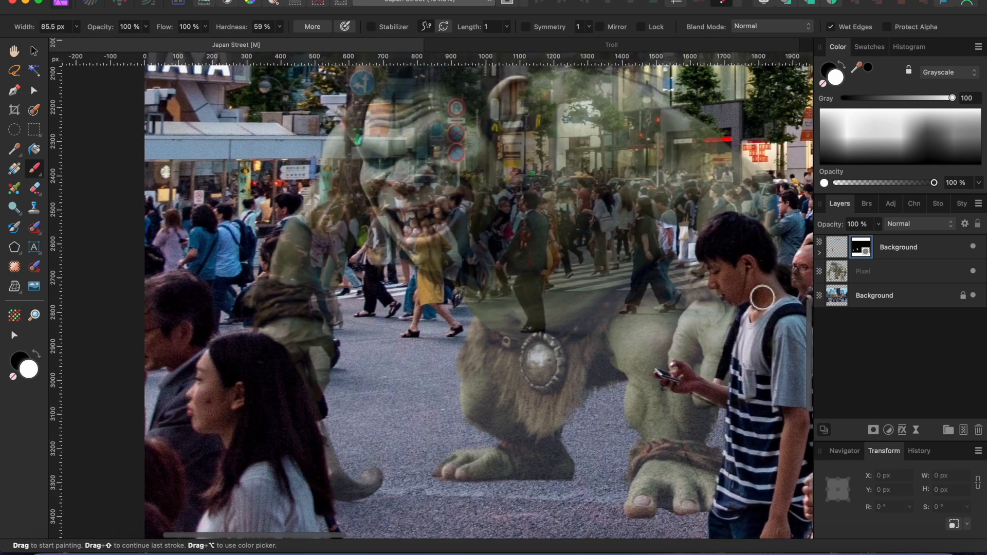
click(882, 267)
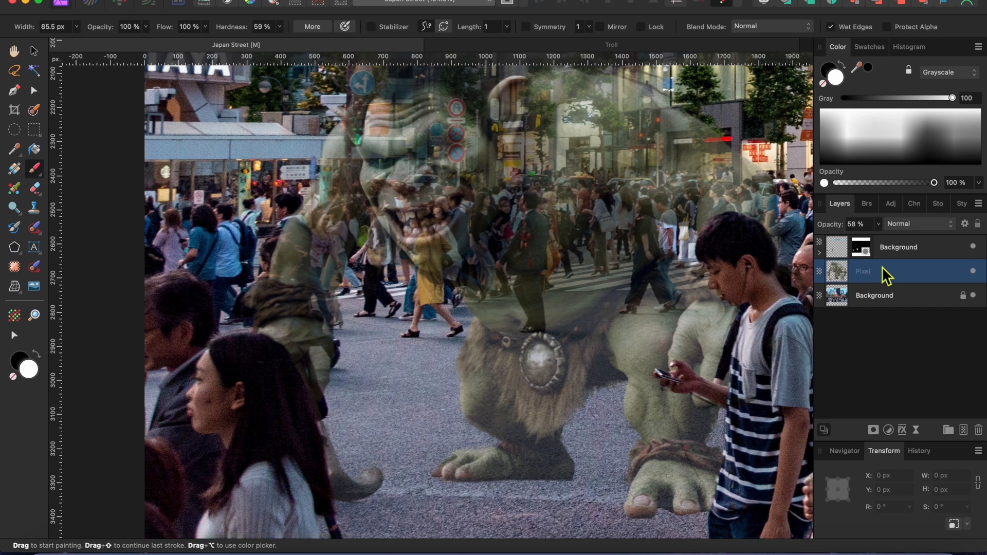
click(879, 226)
drag(877, 238, 924, 242)
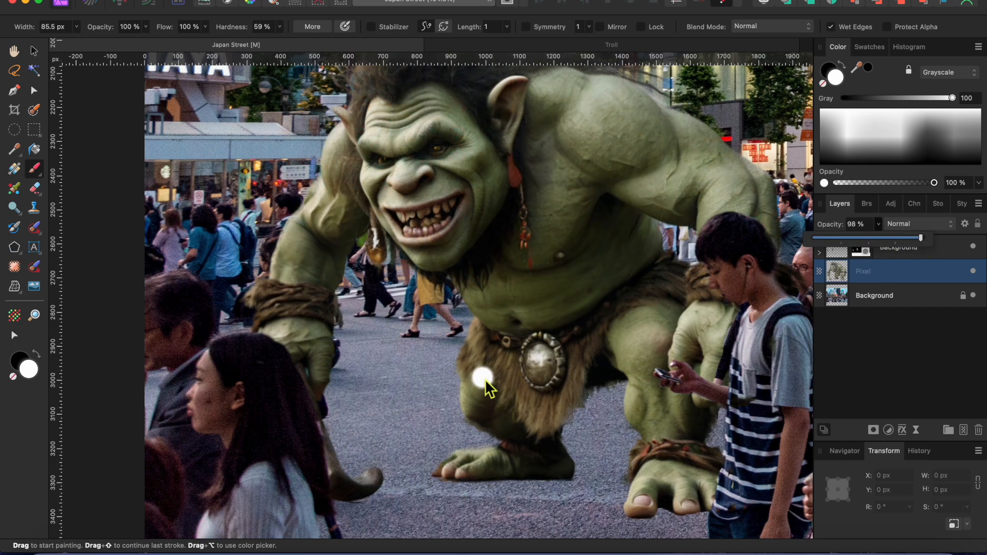
Start cropping the composite, pull the crop in around the troll, and constrain it to a 16:9 custom ratio
scroll(486, 378, down, 3)
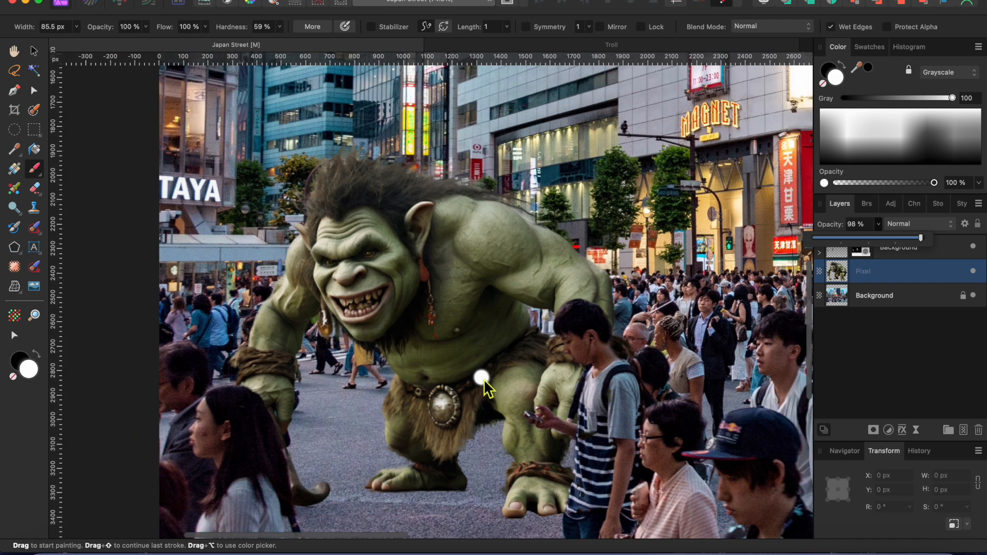
scroll(483, 378, down, 6)
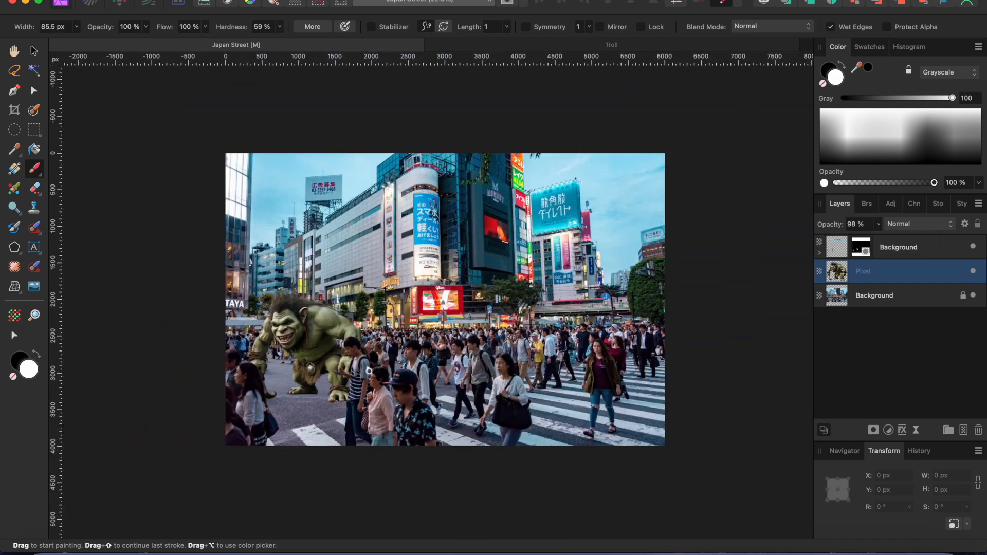
click(14, 110)
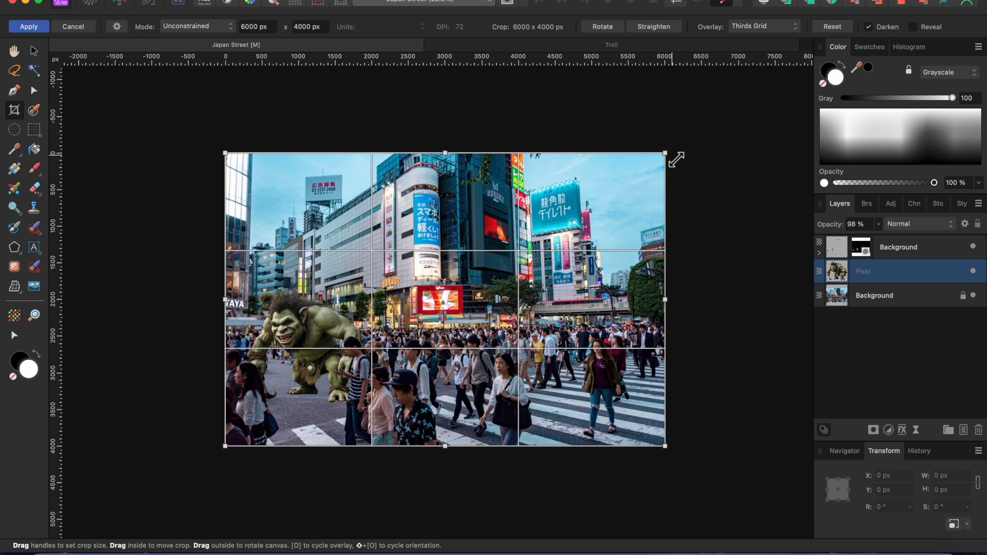
drag(671, 158, 537, 239)
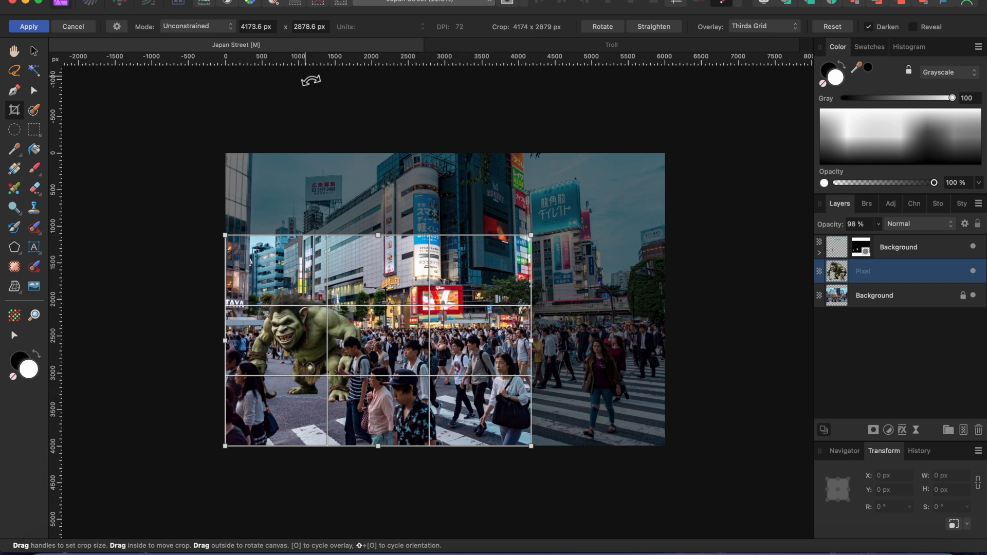
click(197, 26)
click(206, 54)
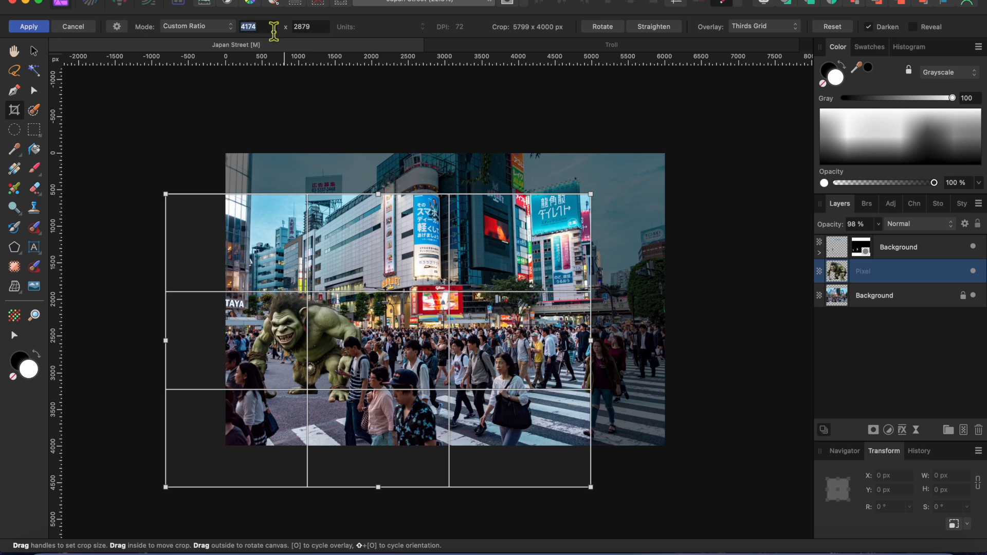
text(16)
key(Tab)
text(9)
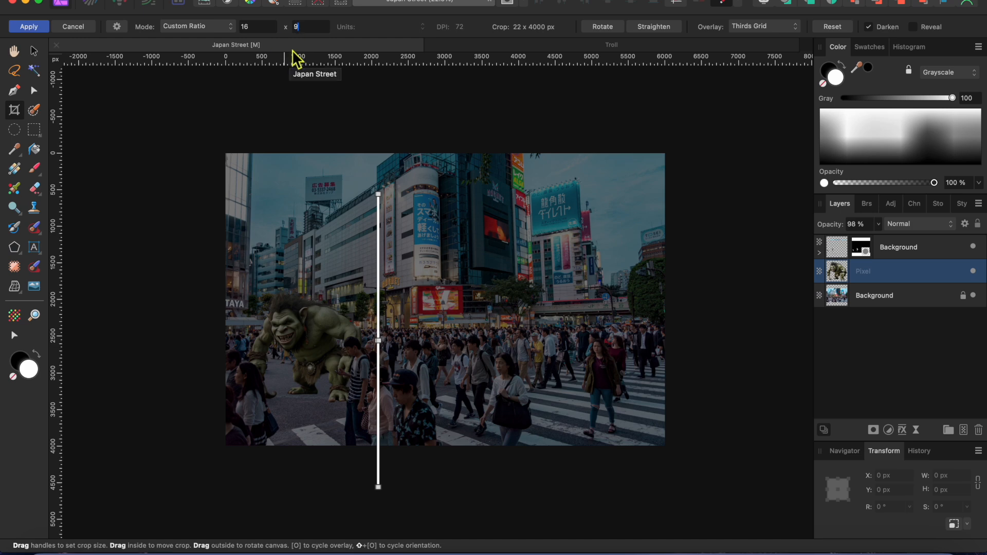
key(Tab)
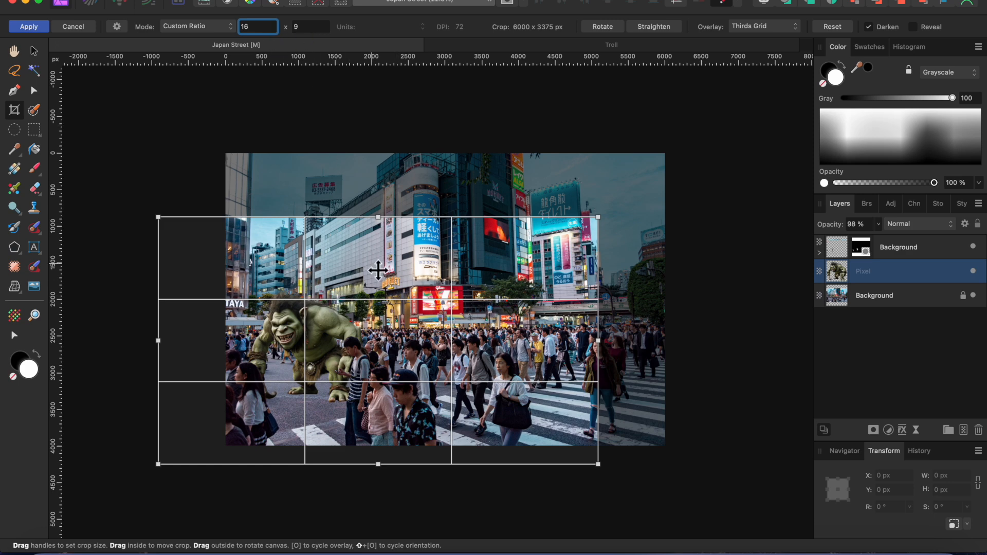
Fit the crop to the photo's lower-left part around the troll, about 4578 × 2575 px, and apply it
drag(227, 232, 293, 214)
drag(674, 203, 576, 272)
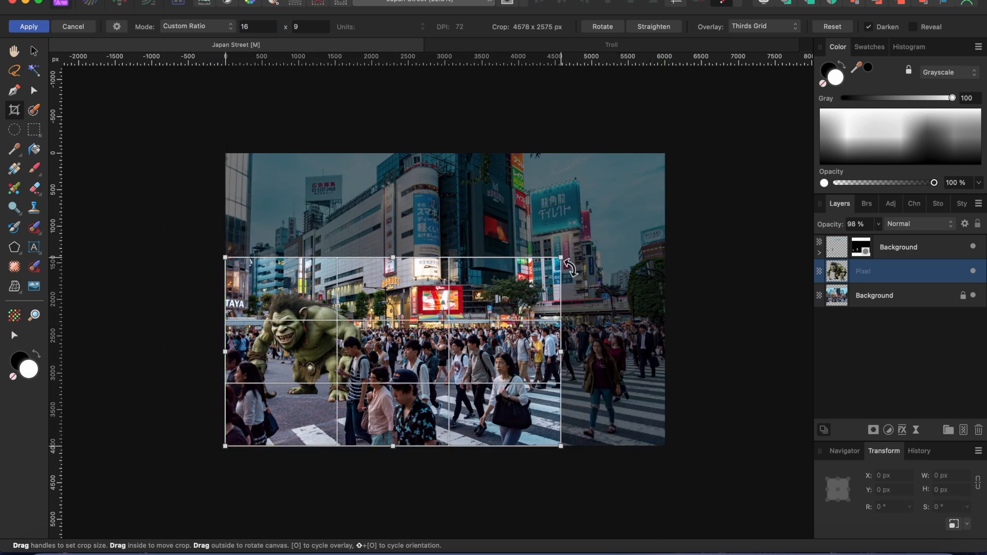
click(29, 26)
key(h)
scroll(346, 349, up, 5)
drag(346, 350, 325, 344)
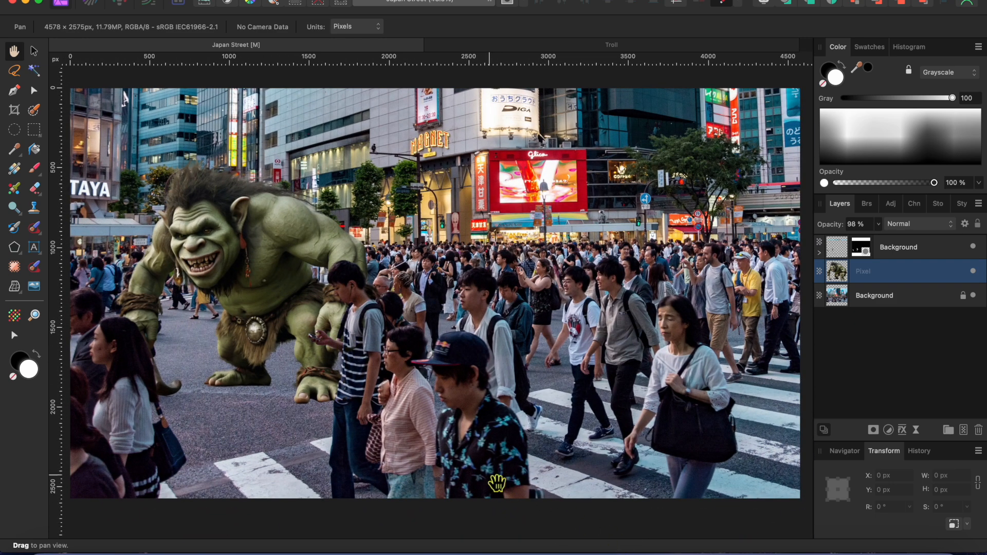
Draw an ellipse about 572 × 180 px over the troll's rear foot beside the walking stick and fill it black (000000)
scroll(219, 397, up, 5)
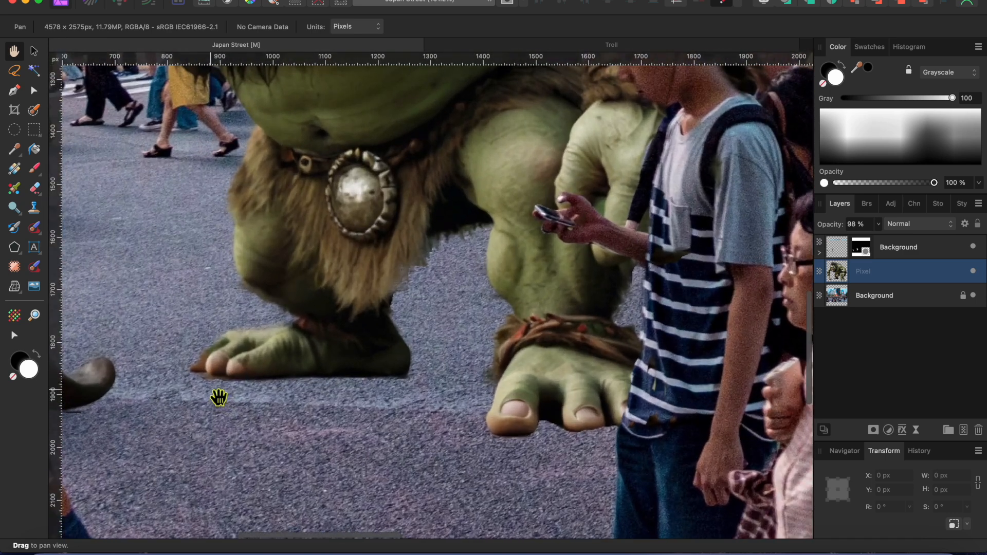
scroll(219, 397, down, 2)
scroll(218, 397, left, 2)
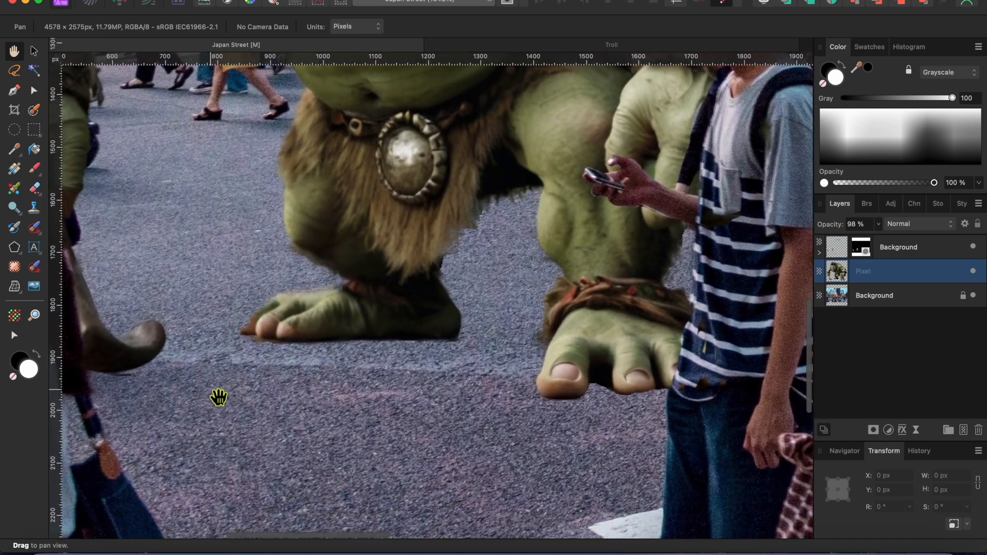
click(23, 255)
click(85, 216)
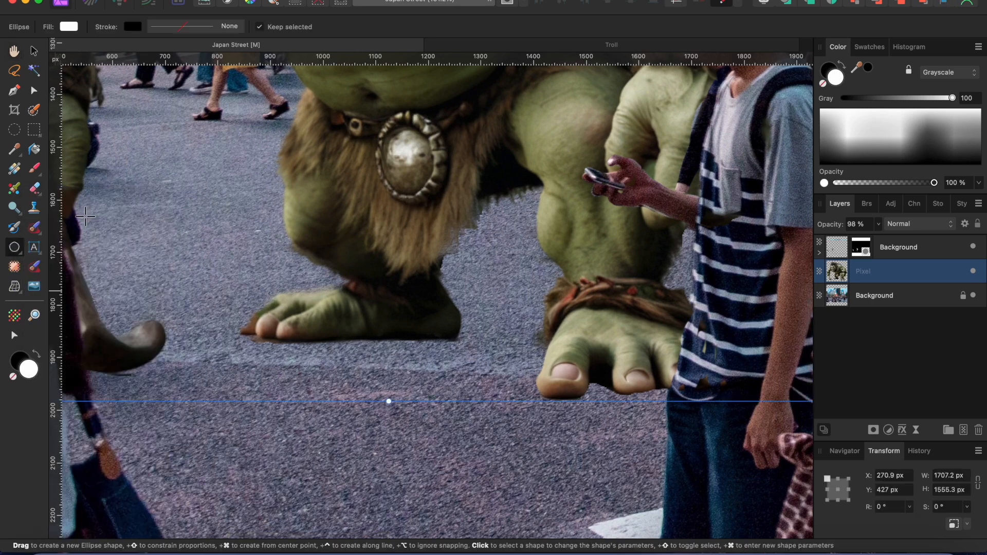
drag(212, 282, 514, 378)
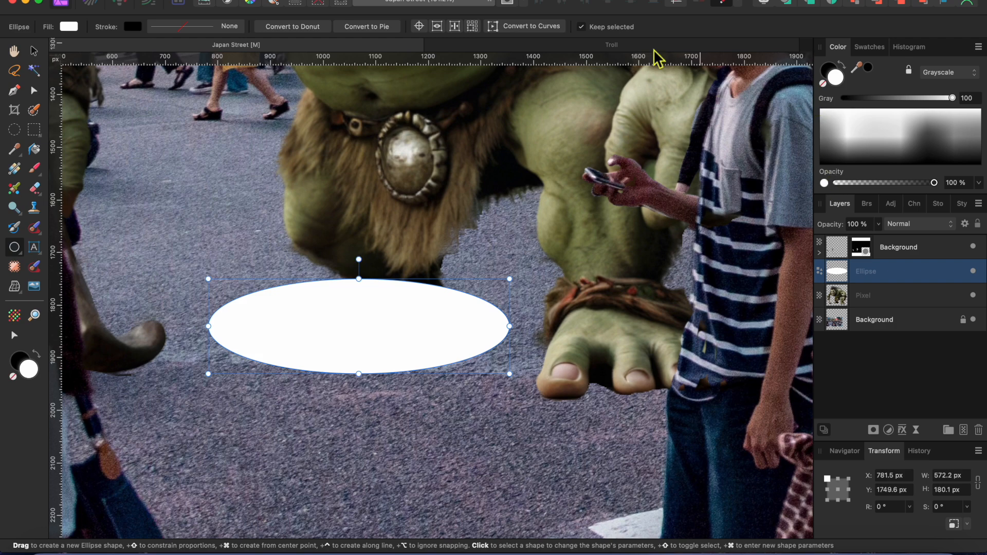
click(70, 29)
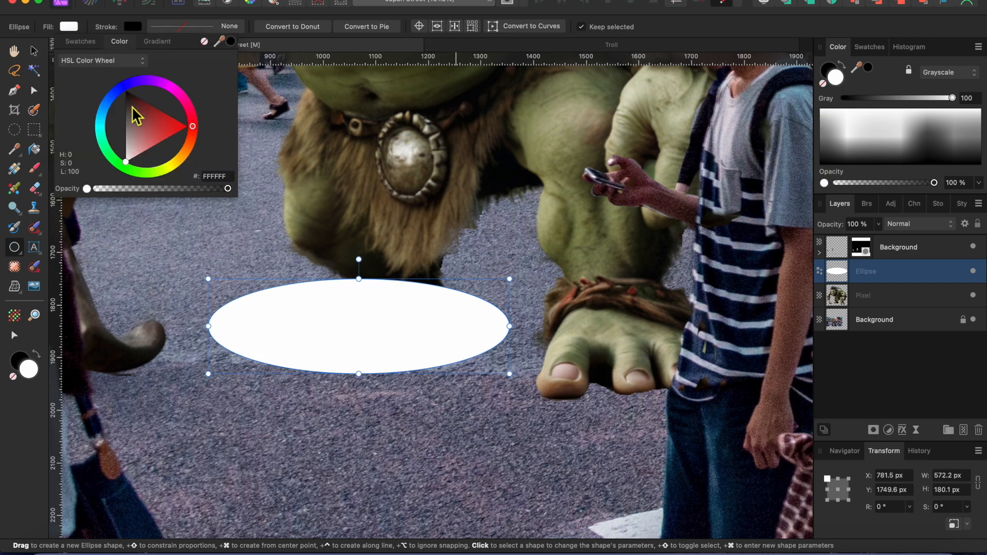
drag(129, 164, 129, 83)
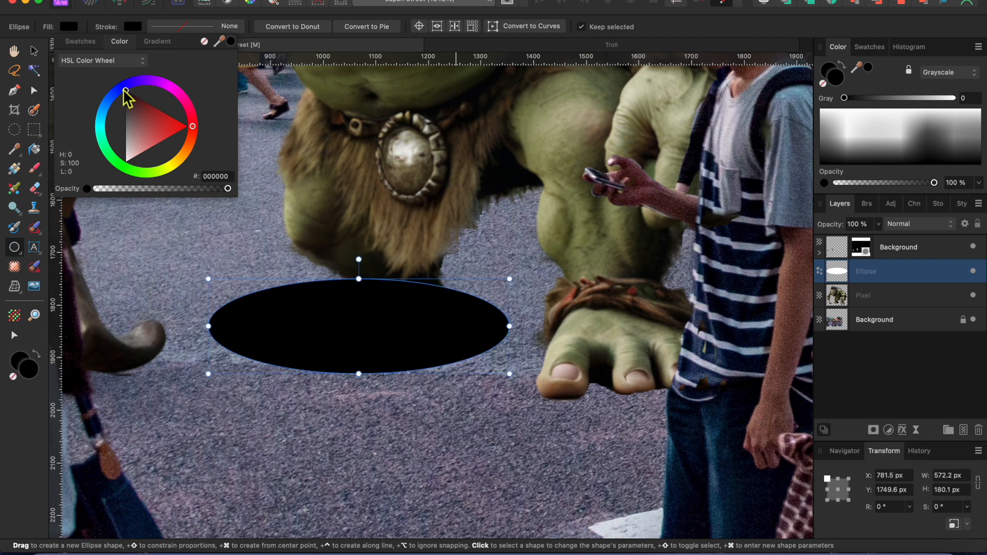
Add a live Gaussian Blur with a radius of about 87.8 px to the ellipse and place it beneath the troll layer
click(888, 283)
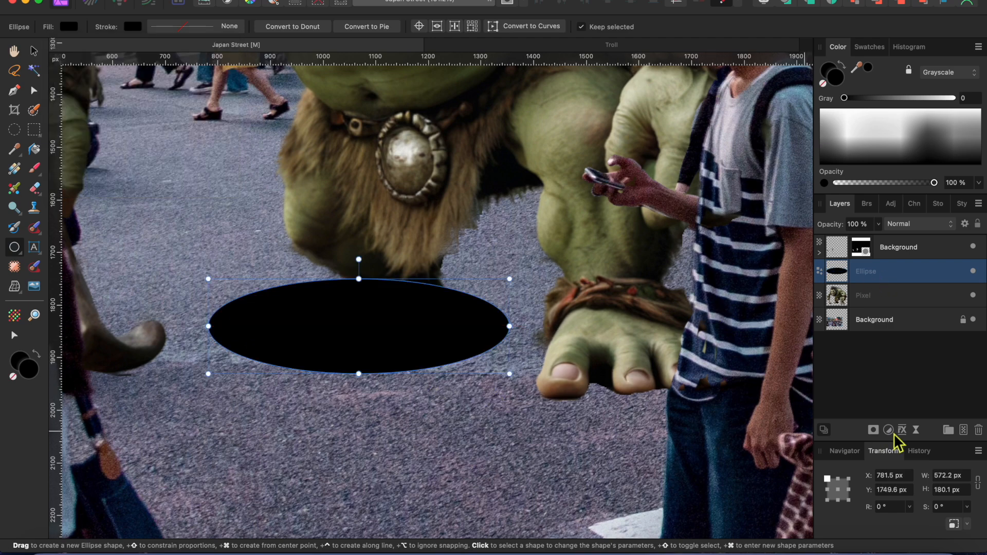
click(920, 432)
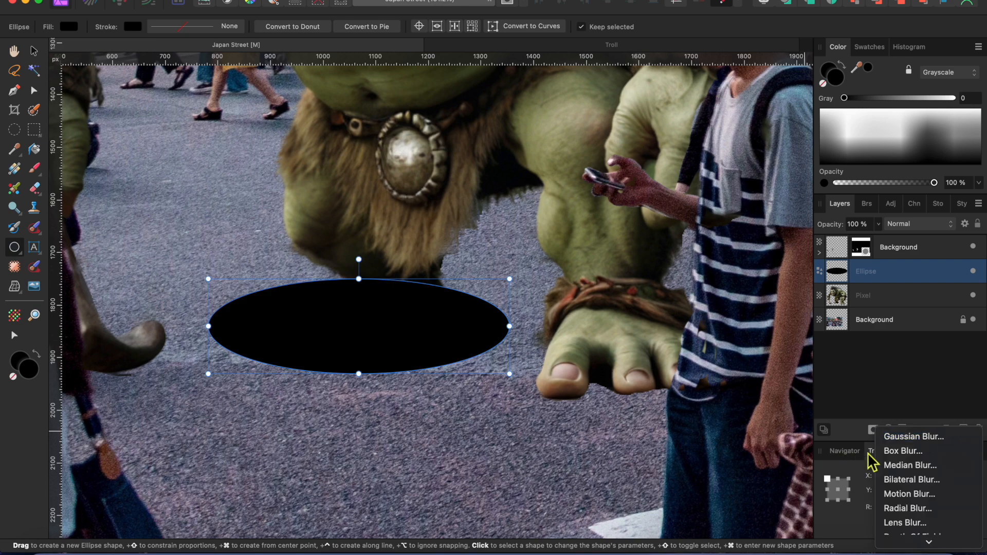
click(897, 437)
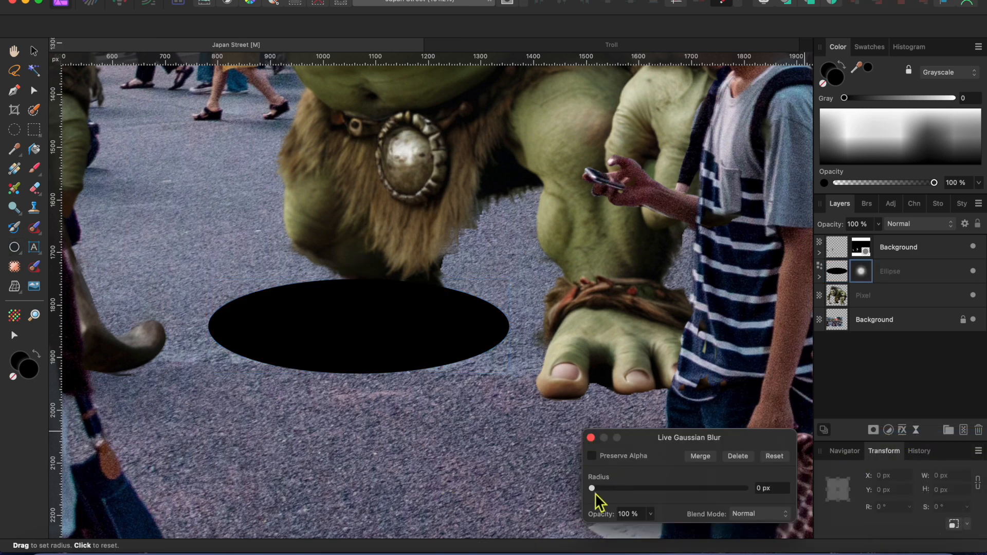
drag(594, 492, 745, 489)
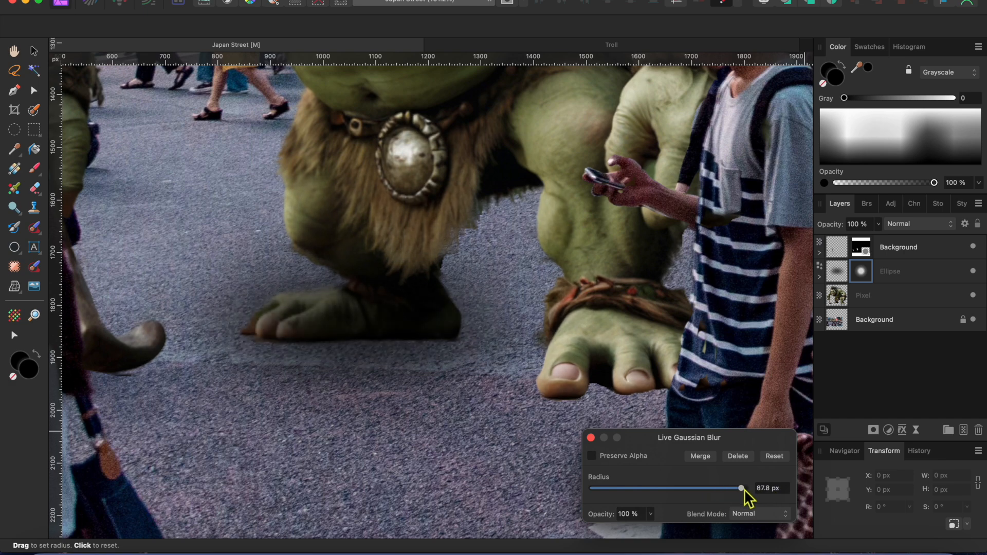
click(591, 439)
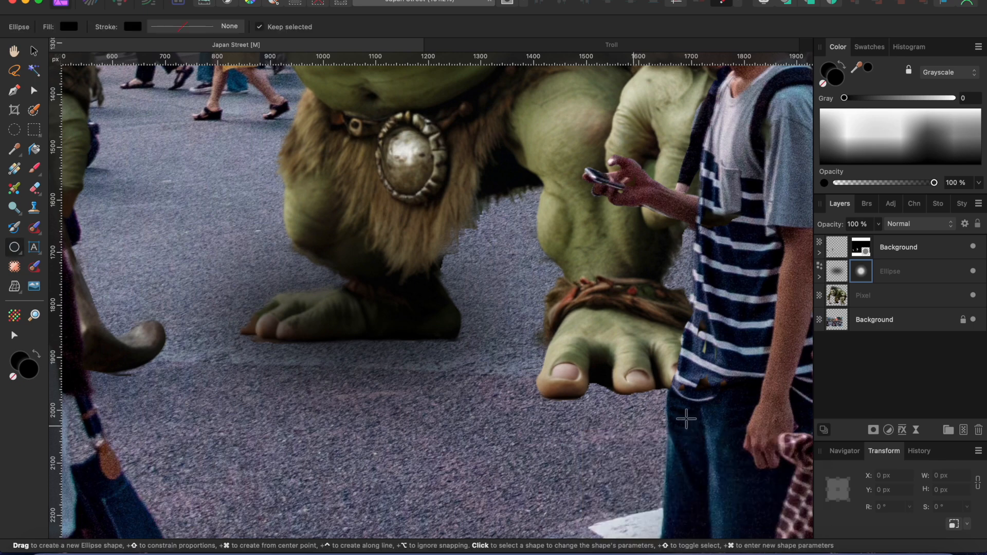
drag(898, 277, 877, 316)
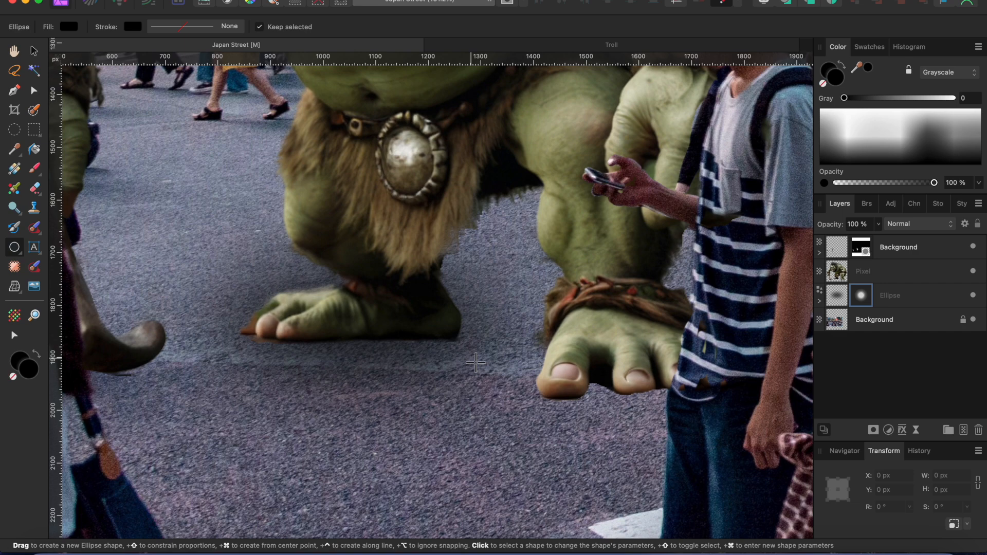
Duplicate the blurred ellipse shadow and place the copy under the troll's front foot beside the striped-shirt man
scroll(456, 364, right, 4)
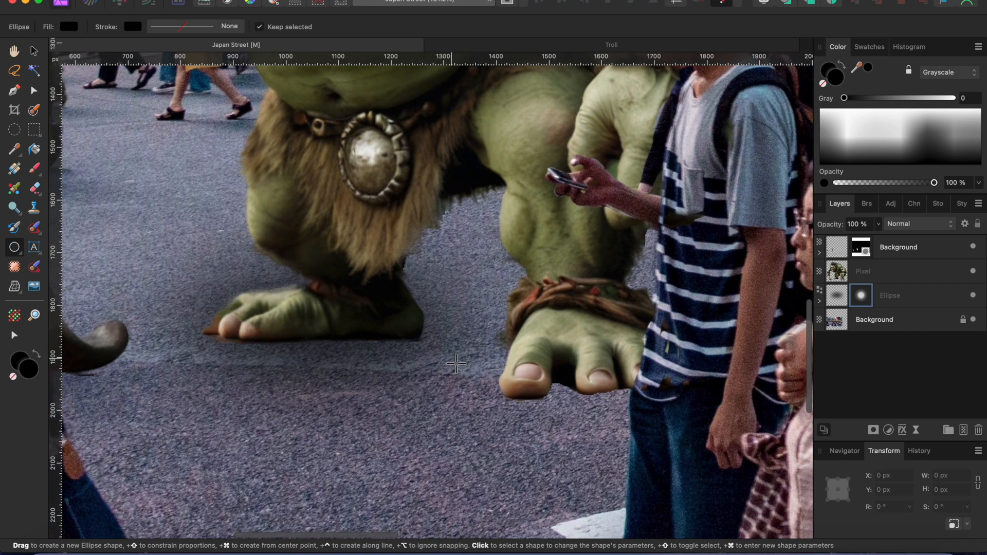
click(916, 300)
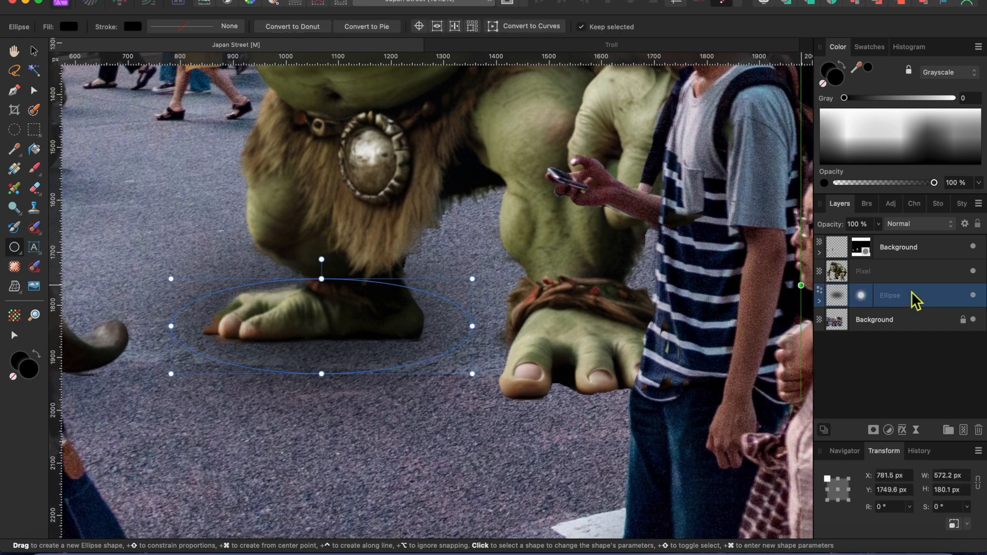
key(super+j)
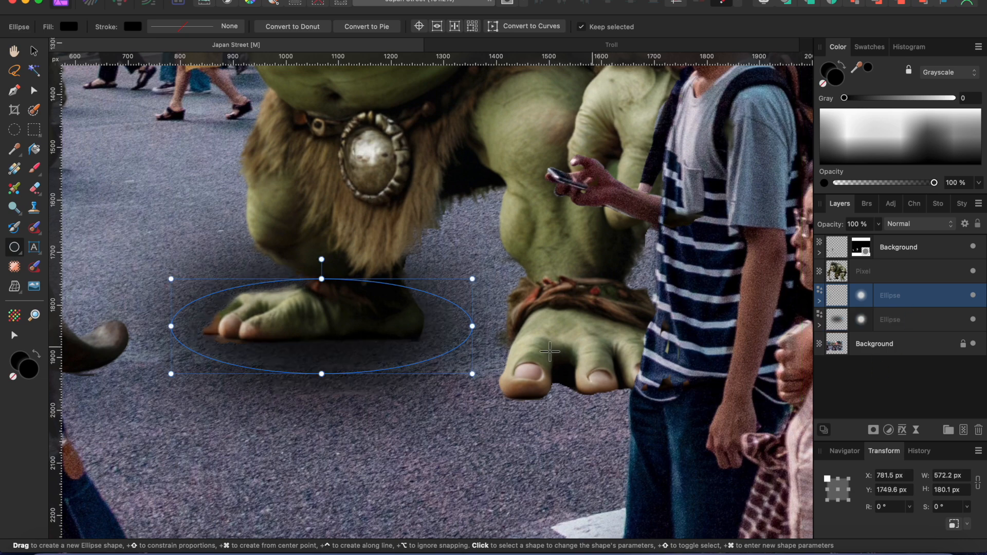
click(33, 50)
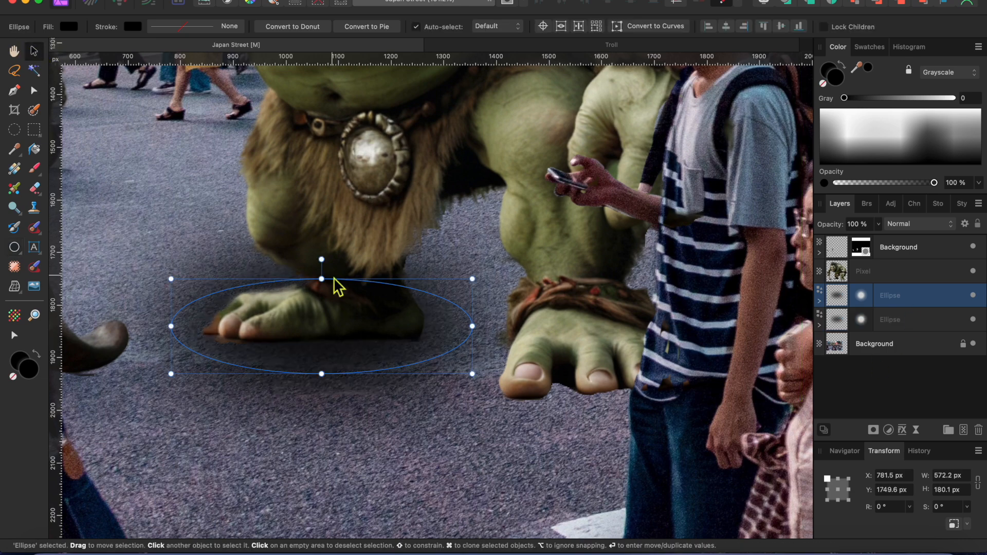
drag(349, 321, 558, 359)
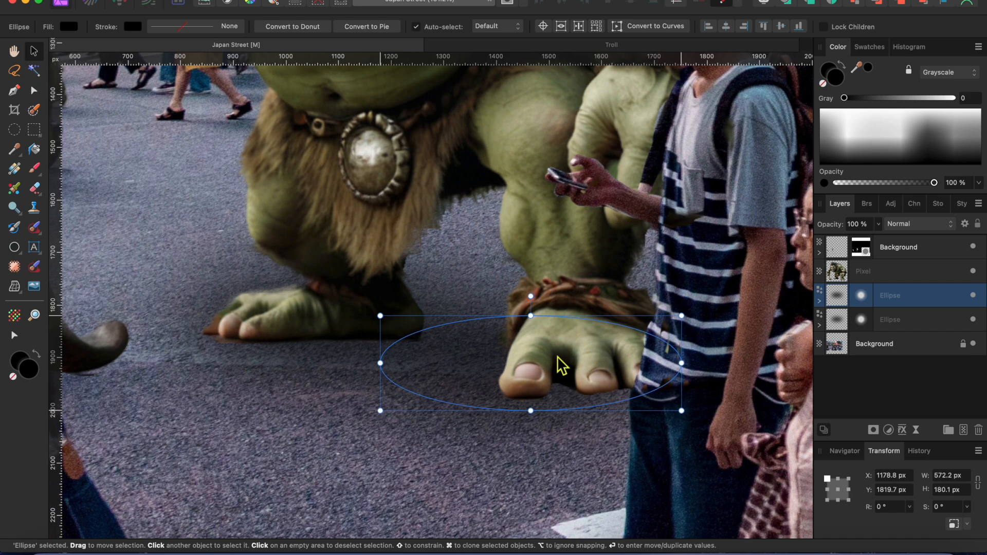
Reshape the front foot's shadow to about 397 × 304 px and shift it to sit around the toes
drag(386, 368, 474, 370)
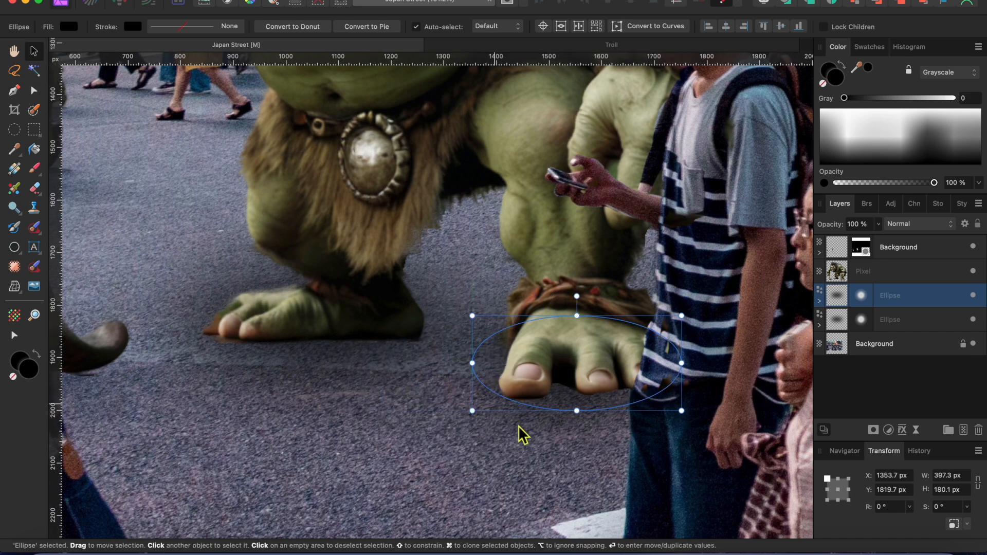
drag(579, 421, 570, 444)
drag(578, 387, 566, 378)
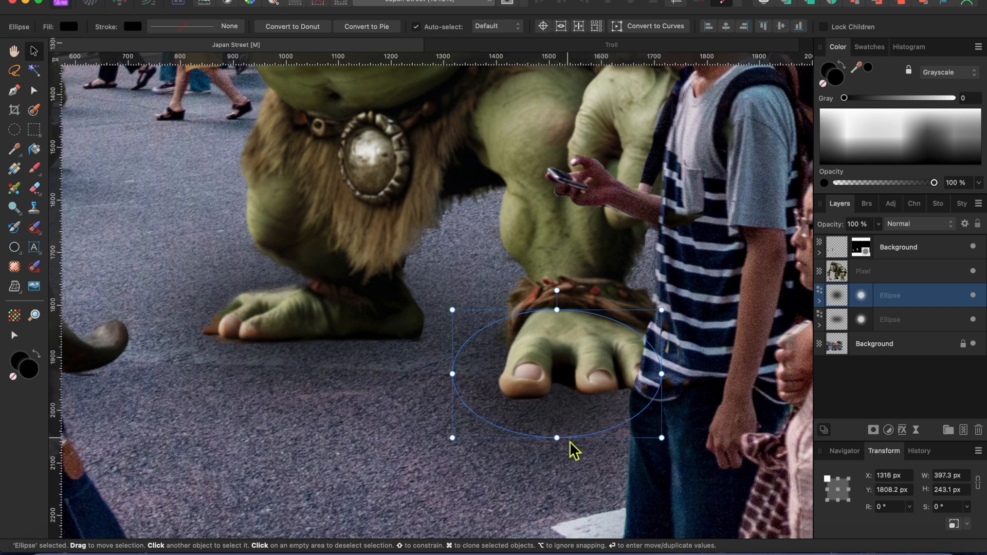
drag(559, 448, 557, 479)
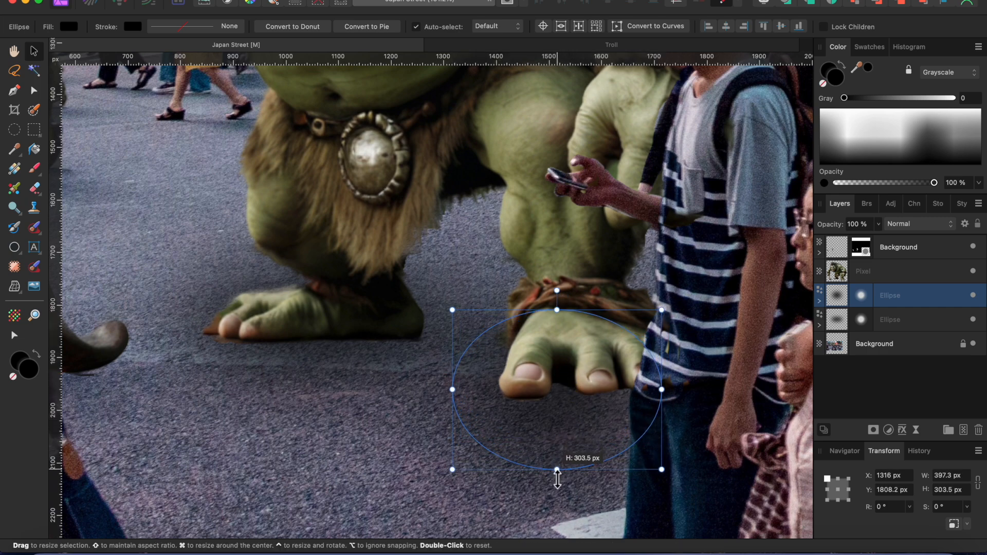
click(403, 482)
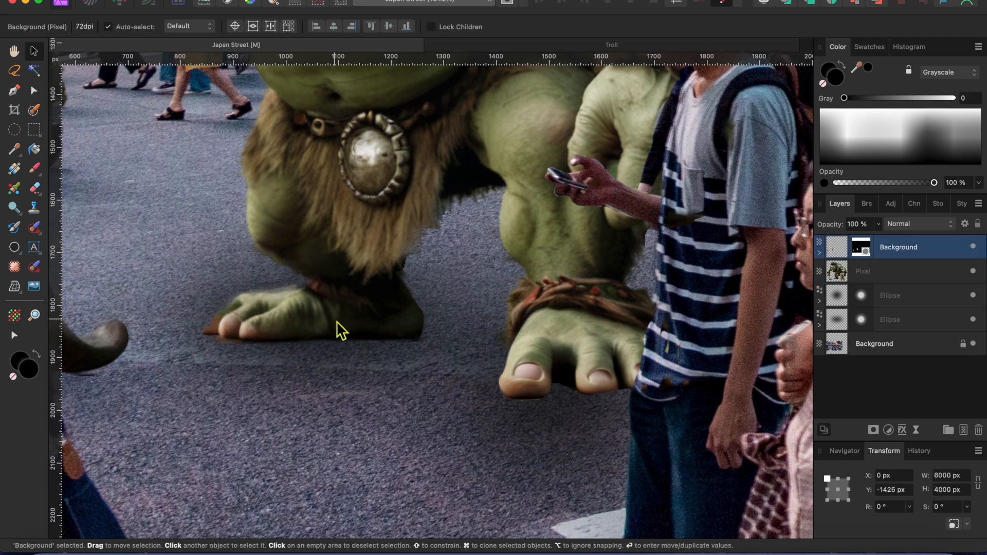
Increase the rear foot's shadow height to about 211 px and nudge it up slightly around the foot
click(890, 319)
drag(322, 375, 322, 390)
drag(321, 350, 318, 340)
drag(259, 373, 455, 366)
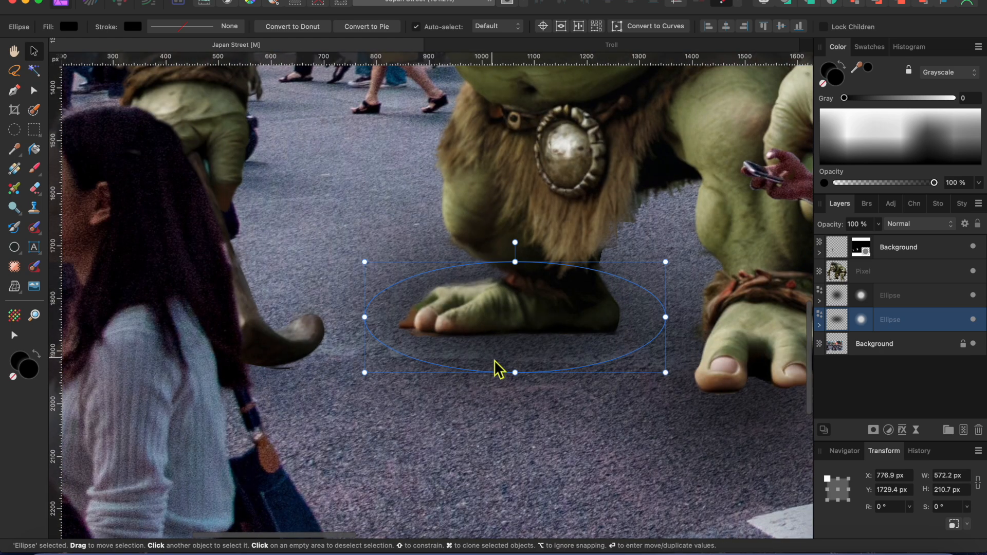
scroll(595, 348, down, 8)
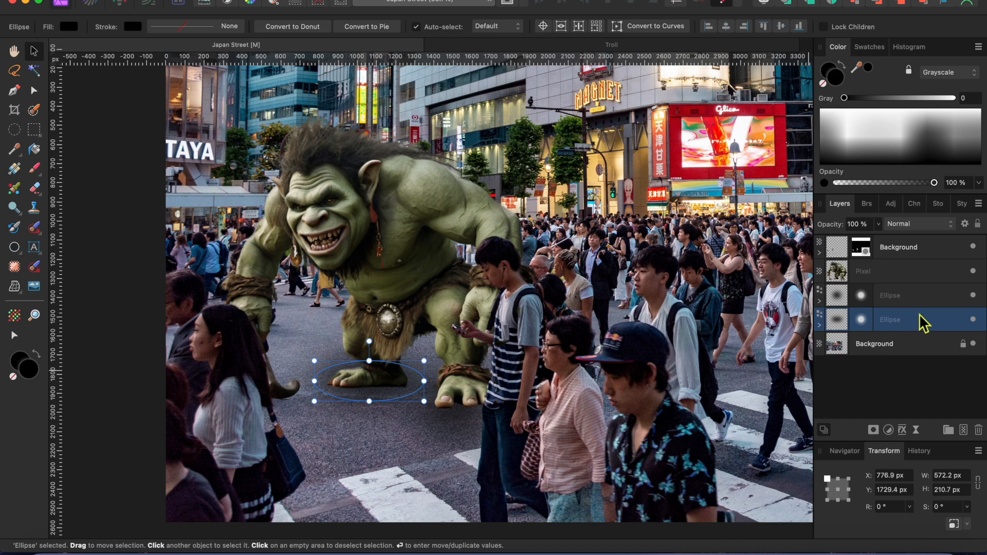
Add a Brightness and Contrast adjustment and nest it inside the troll layer so it affects only the troll
click(898, 283)
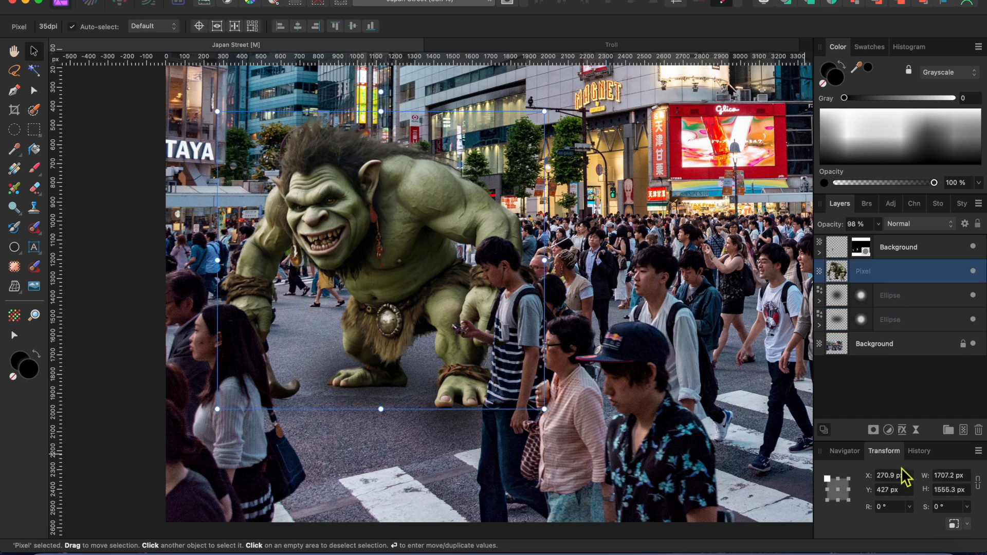
click(890, 430)
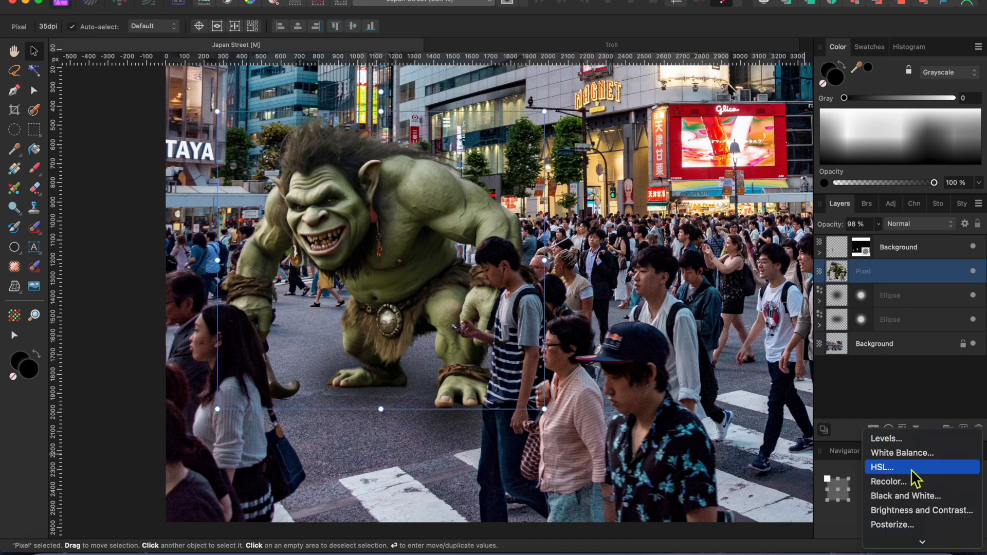
scroll(917, 483, down, 3)
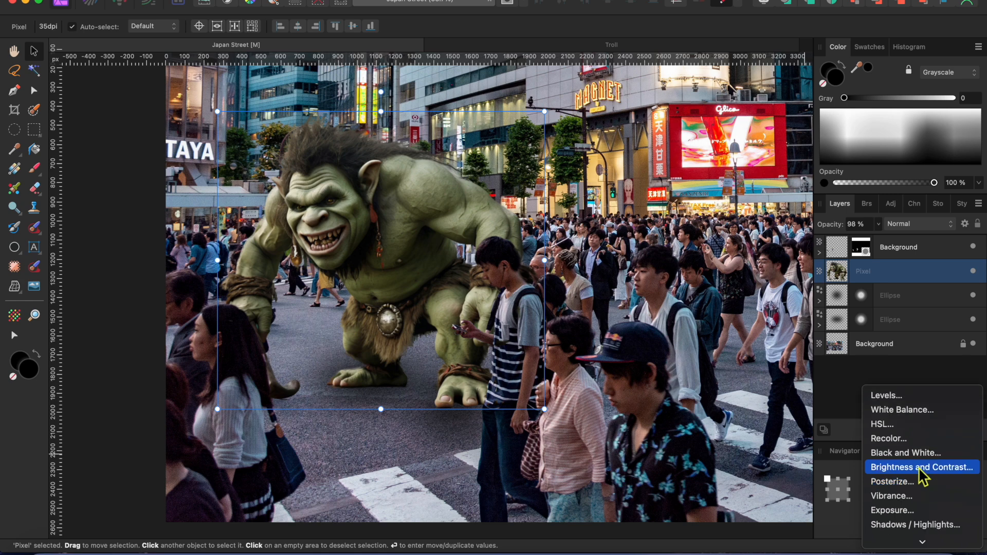
click(922, 468)
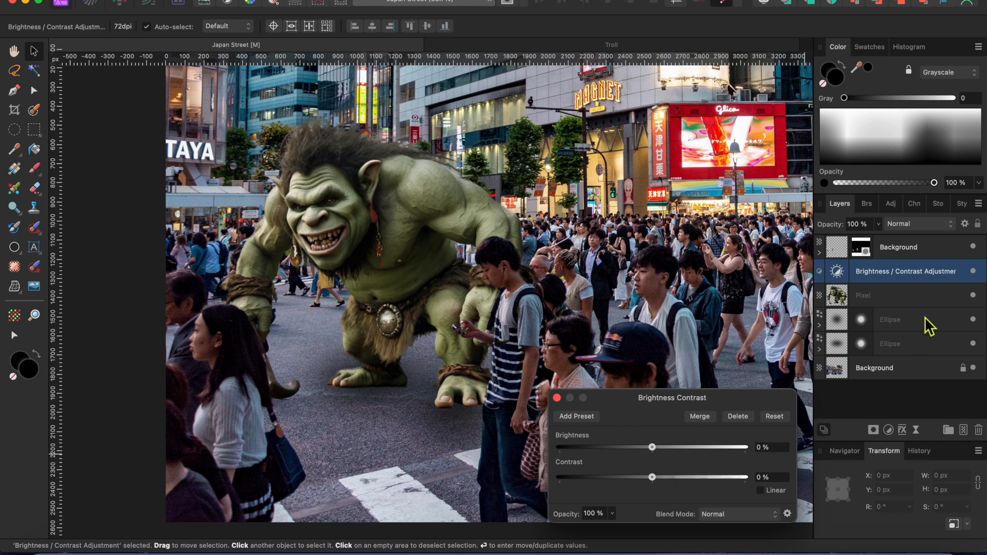
drag(921, 276, 919, 298)
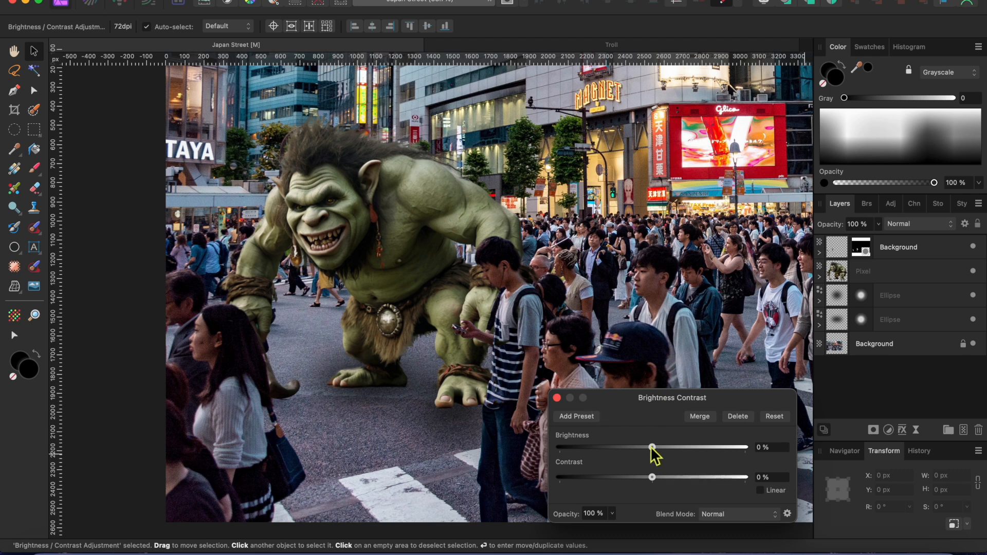
Darken the troll by setting the adjustment's brightness to -22 %
drag(652, 448, 632, 448)
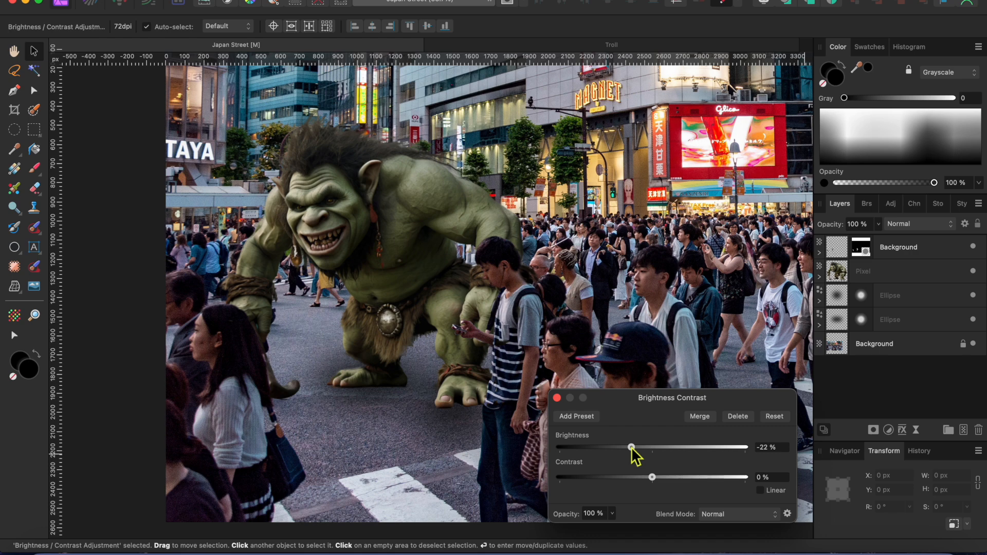
click(558, 398)
scroll(575, 422, down, 4)
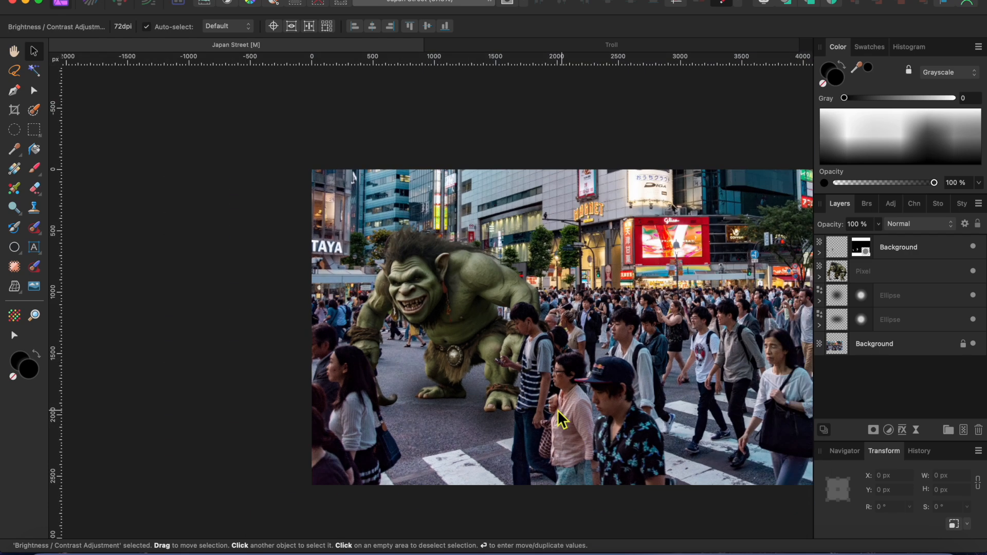
scroll(544, 400, right, 3)
scroll(544, 399, up, 2)
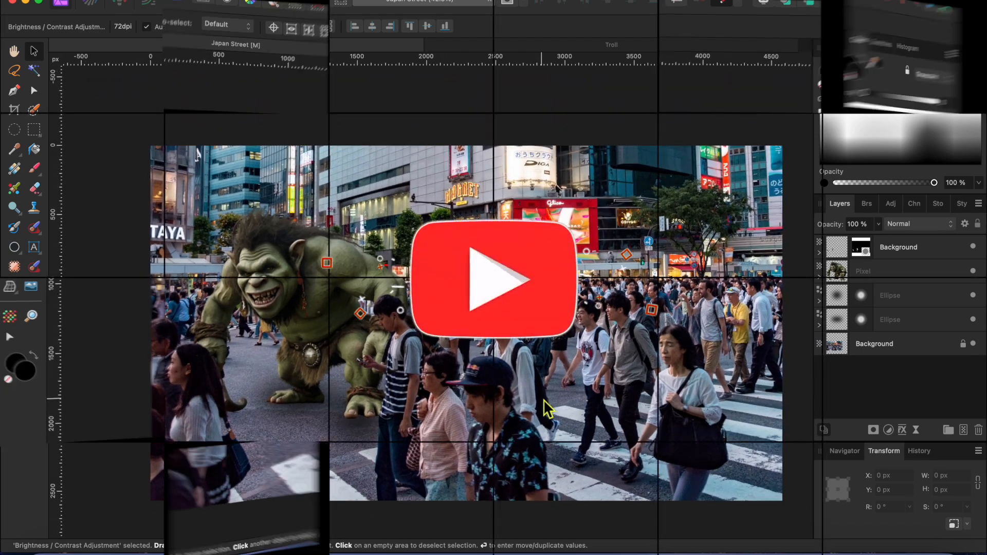